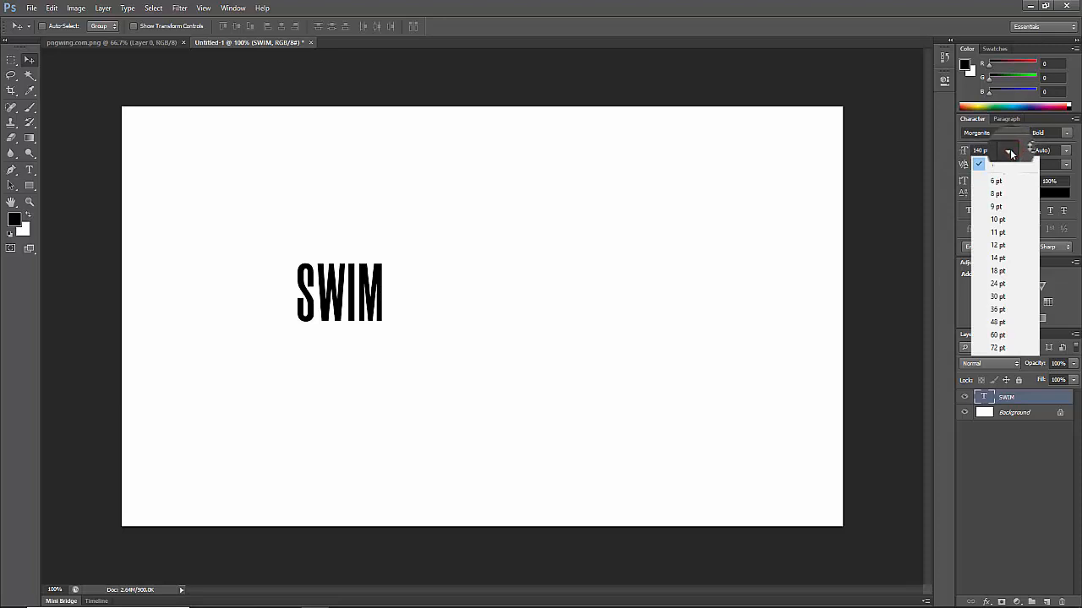
Set the font size of the SWIM text layer to 144 pt.
left_click(1008, 152)
left_click(996, 151)
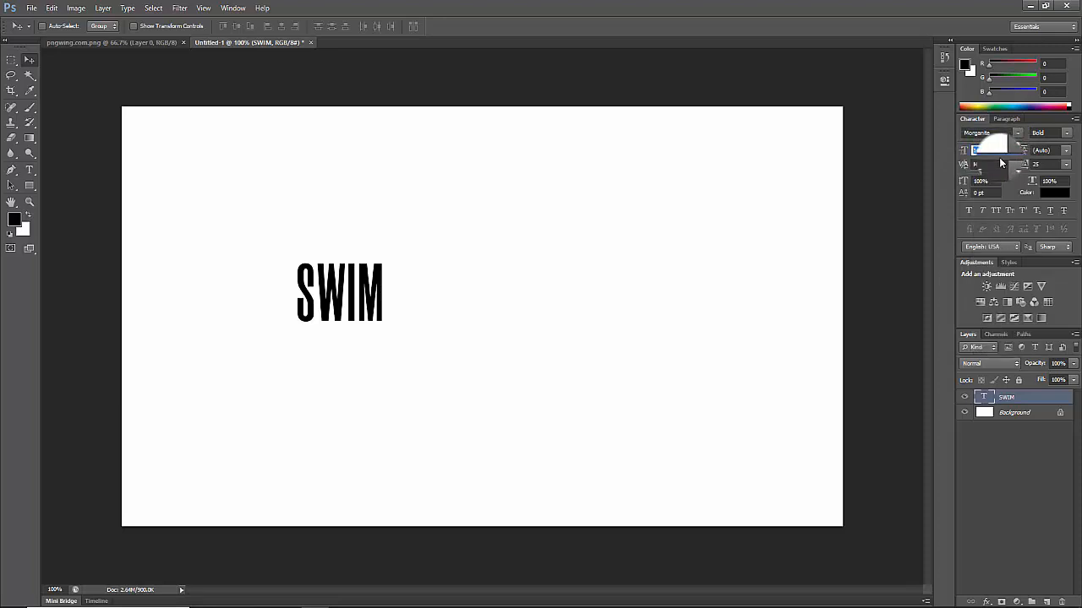
type("144")
key("Return")
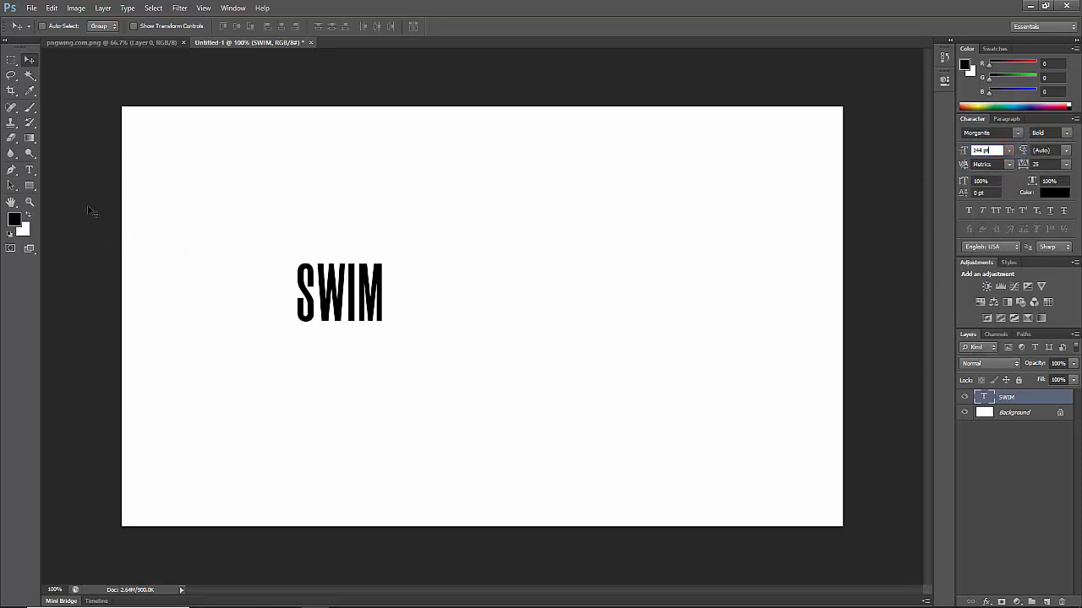
Select the whole word SWIM for editing and increase its font size to 405 pt.
left_click(28, 169)
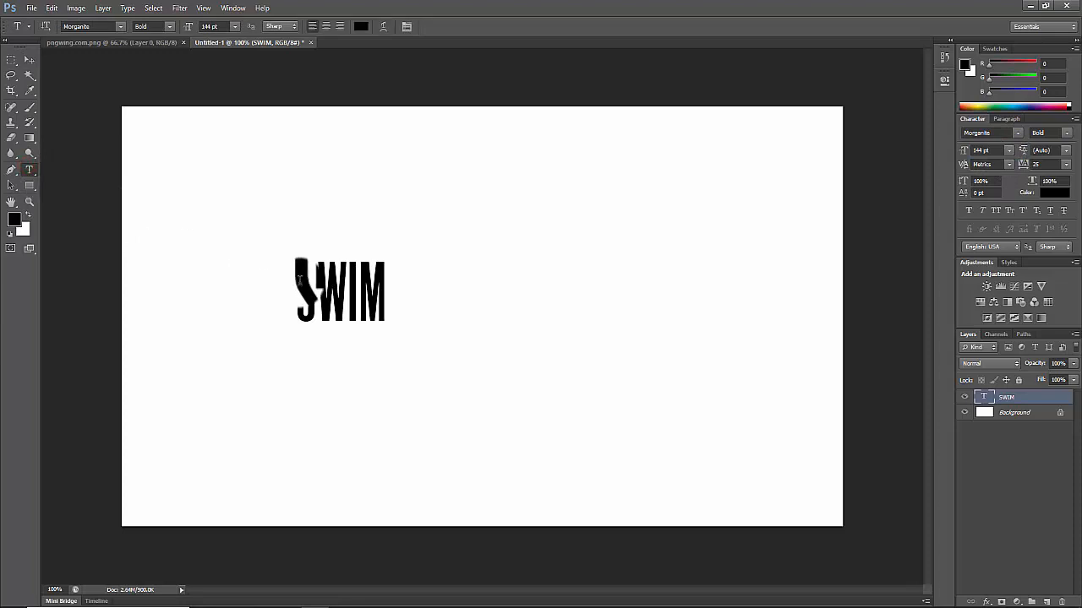
left_click_drag(300, 280, 411, 302)
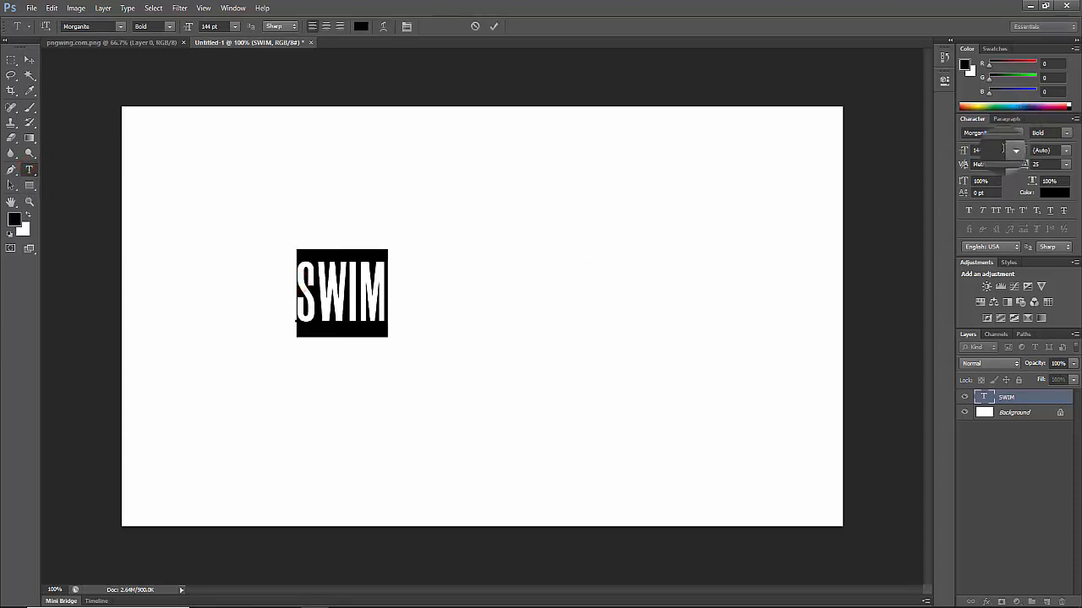
left_click(998, 150)
scroll(1001, 148, "up", 9)
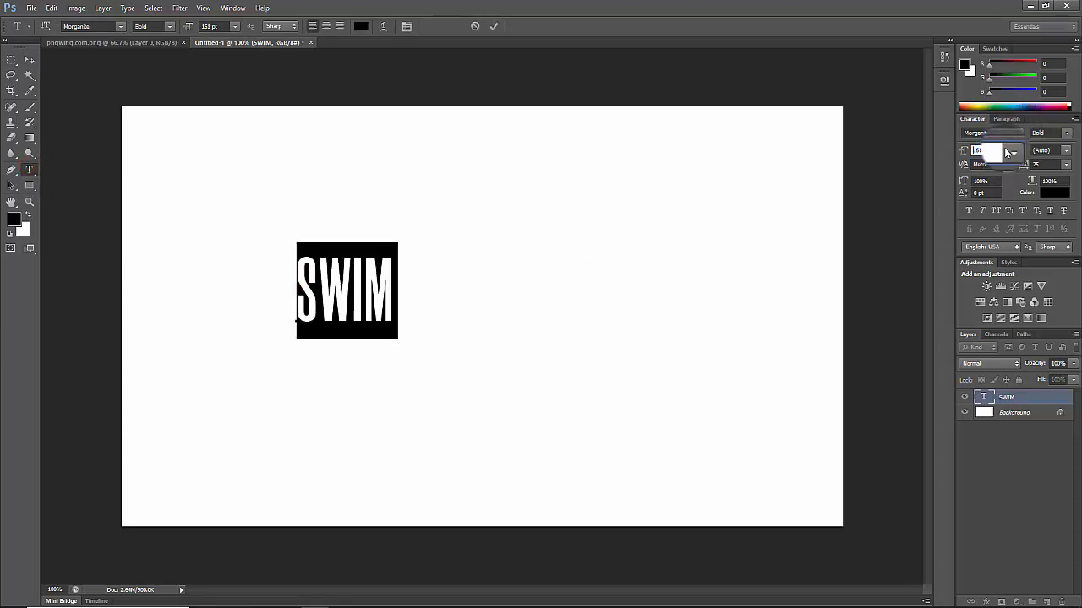
scroll(1002, 150, "up", 20)
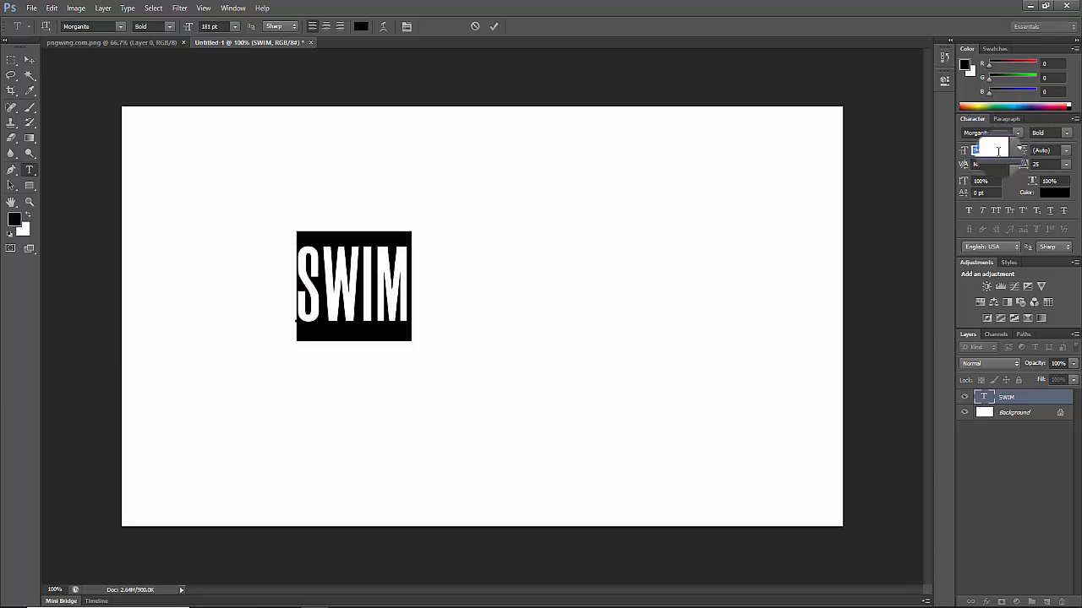
scroll(998, 150, "up", 20)
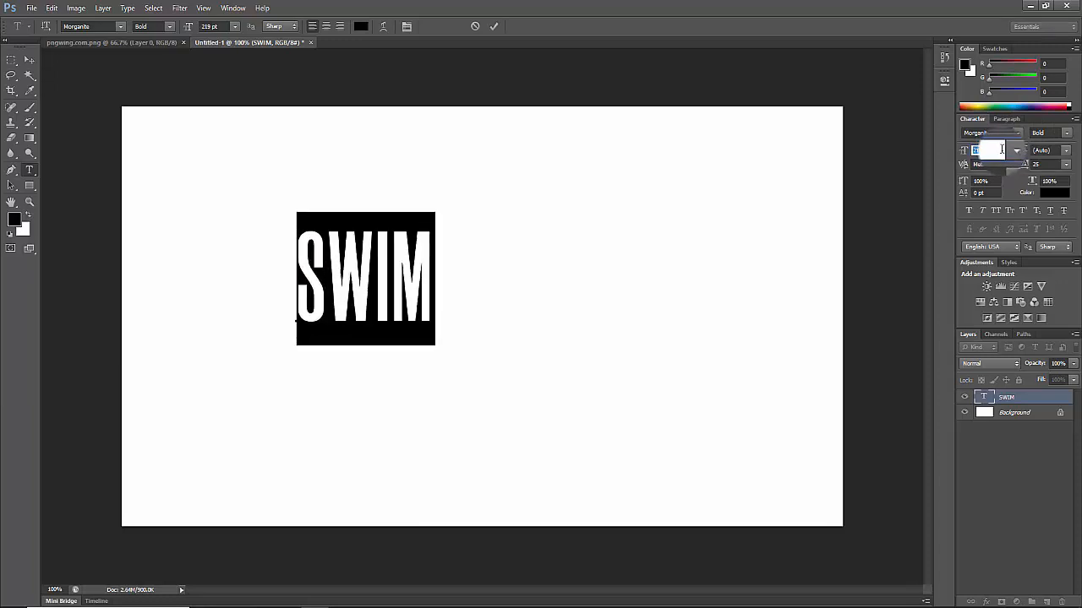
scroll(1002, 149, "up", 20)
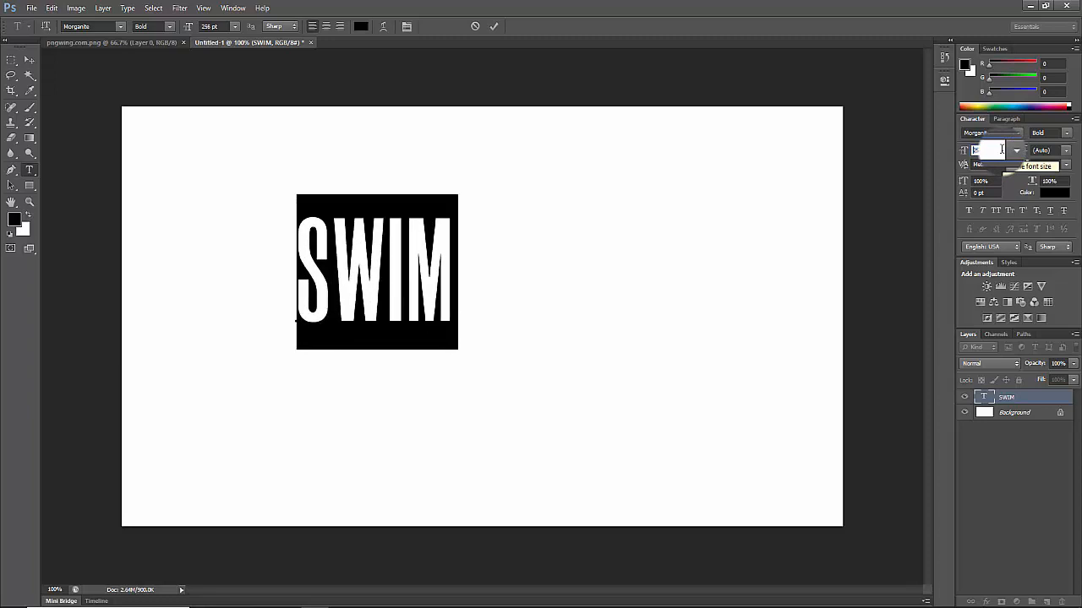
scroll(994, 158, "up", 20)
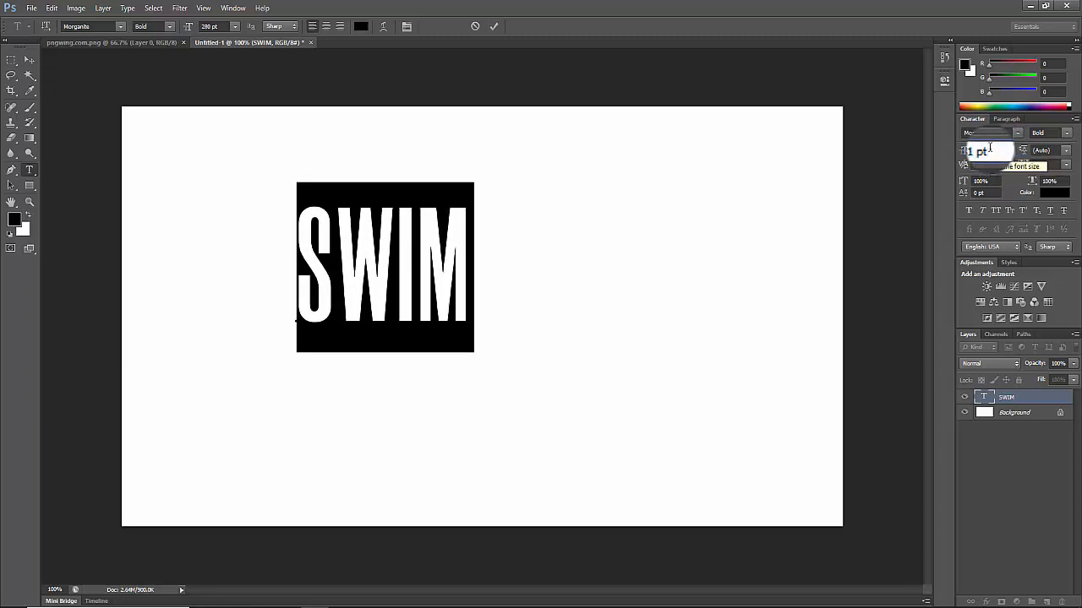
scroll(990, 148, "up", 20)
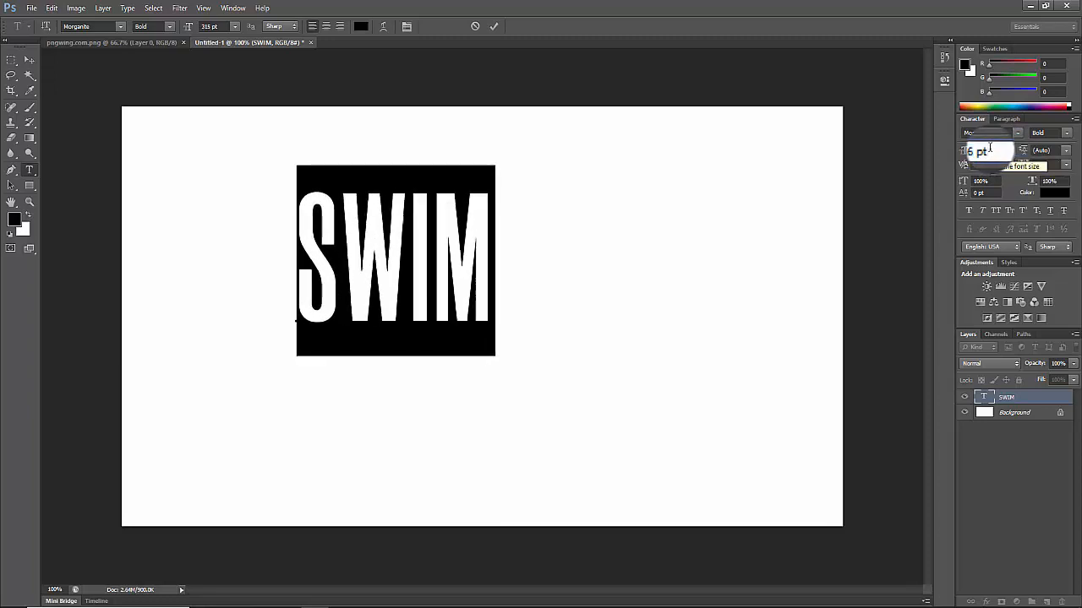
scroll(989, 148, "up", 20)
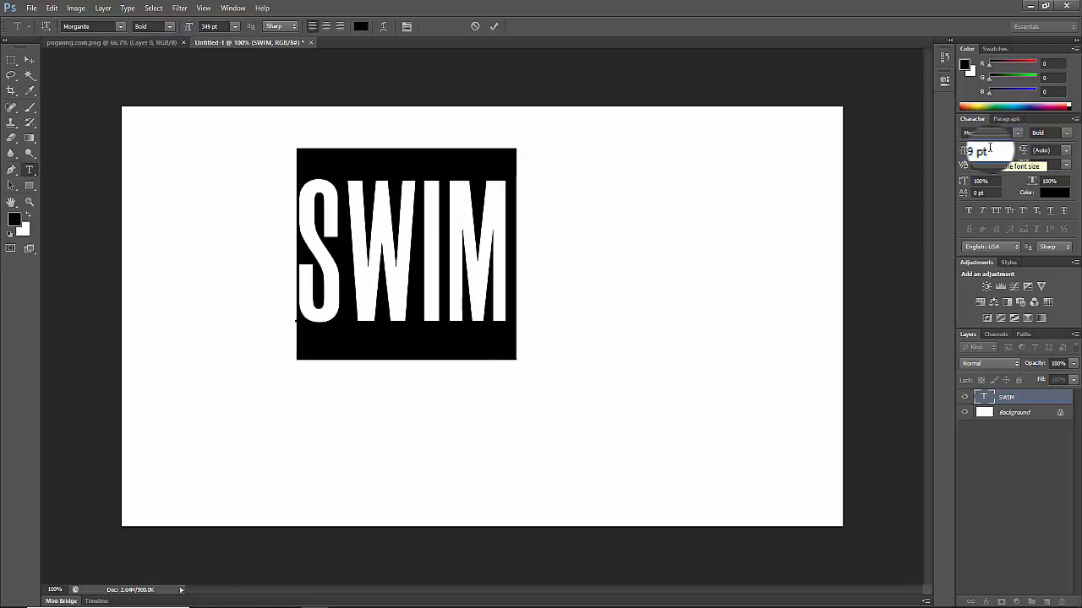
scroll(989, 149, "up", 20)
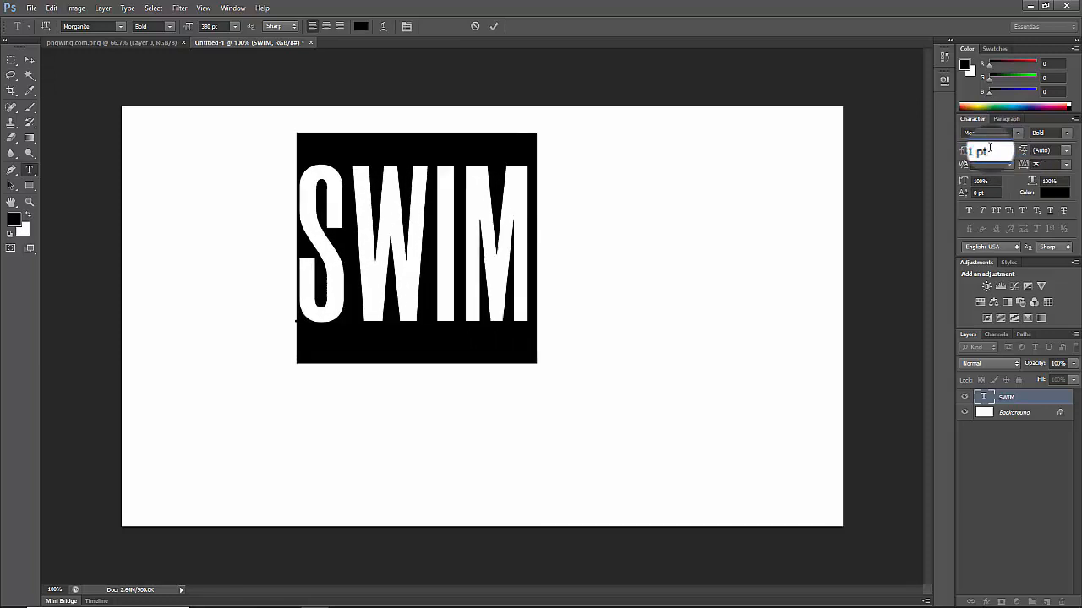
scroll(989, 148, "up", 8)
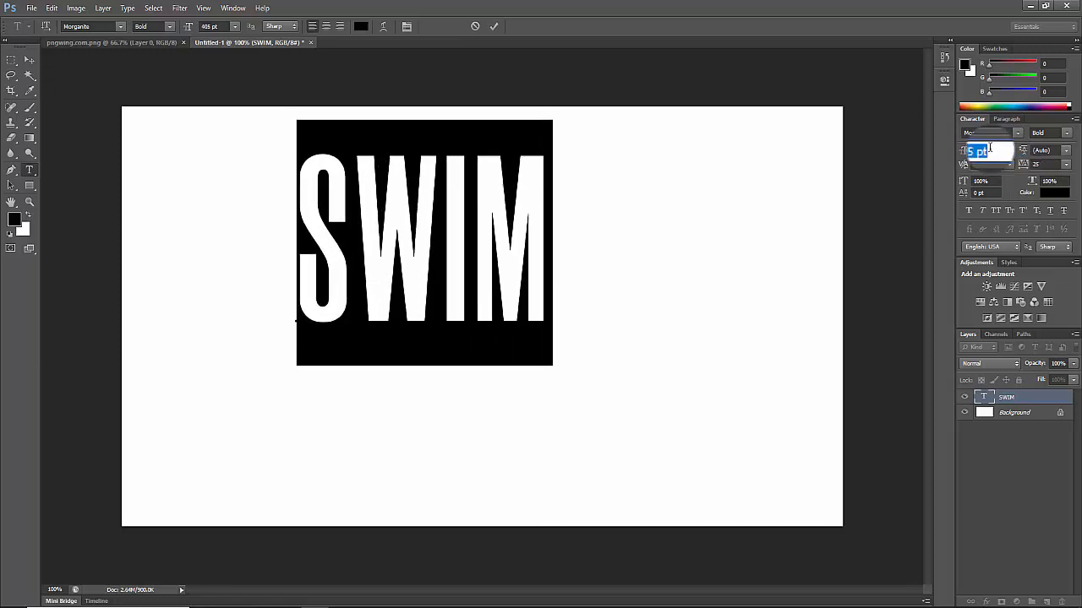
Widen the letter spacing of the selected SWIM text to a tracking of 65.
left_click(1057, 163)
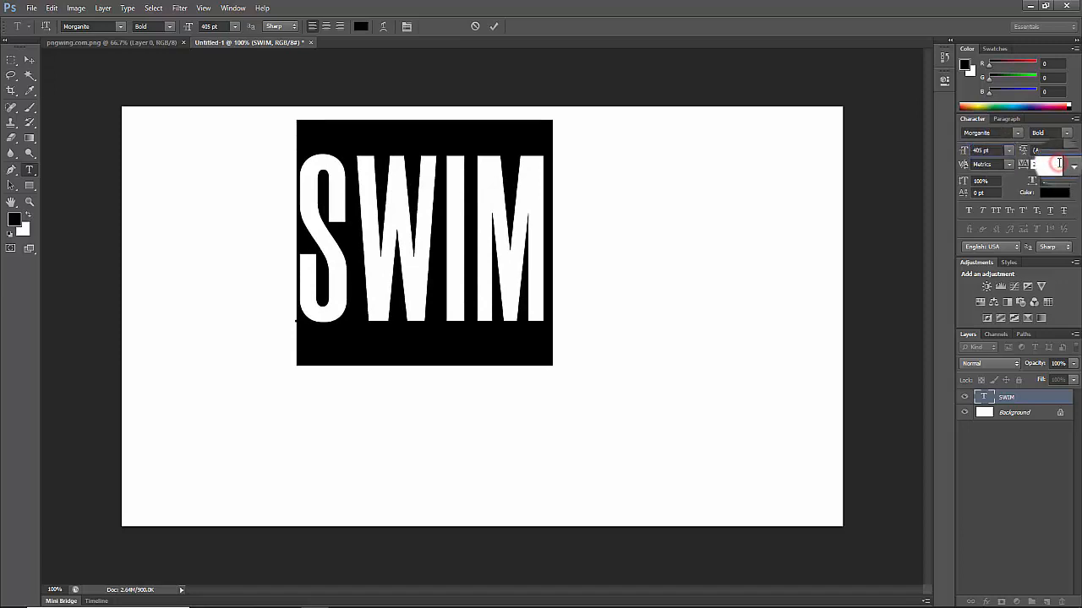
scroll(1058, 162, "up", 3)
scroll(1057, 161, "down", 2)
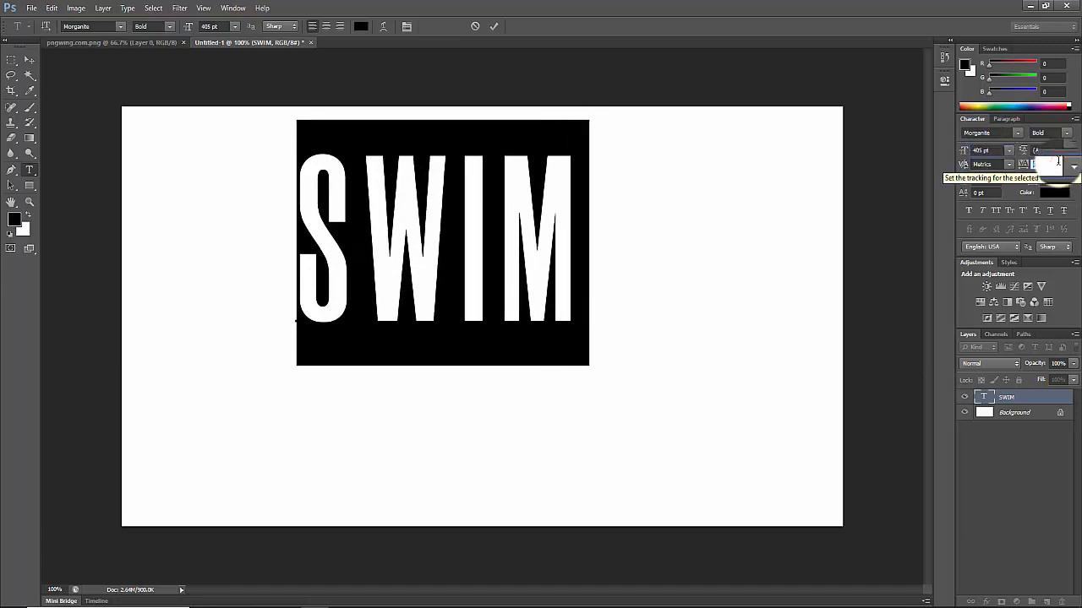
Increase the font size of the selected SWIM text to 431 pt.
left_click(990, 149)
scroll(993, 149, "up", 3)
scroll(993, 150, "up", 5)
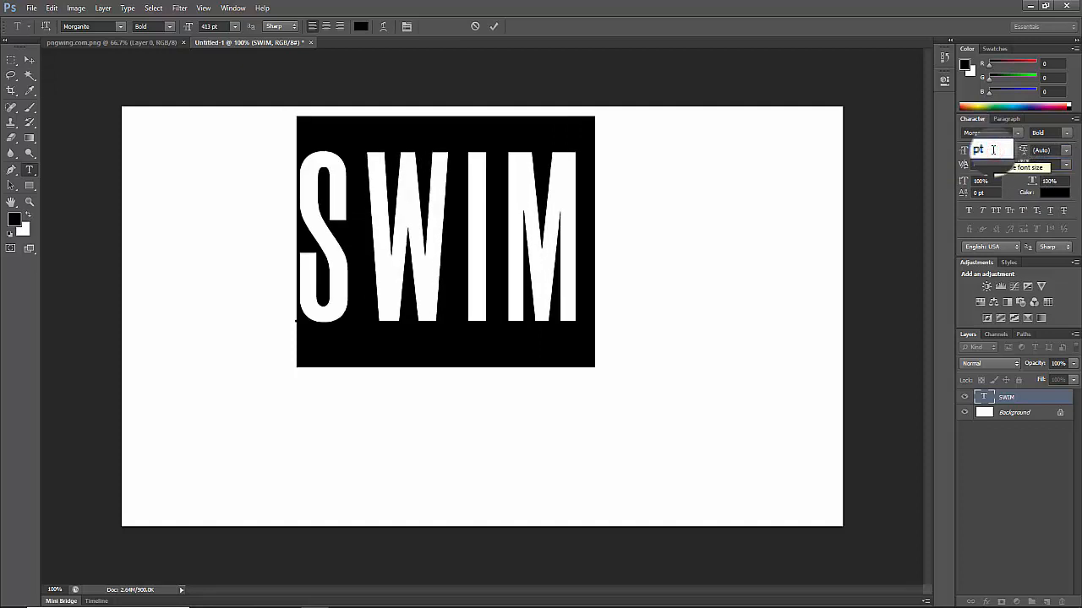
scroll(993, 150, "up", 7)
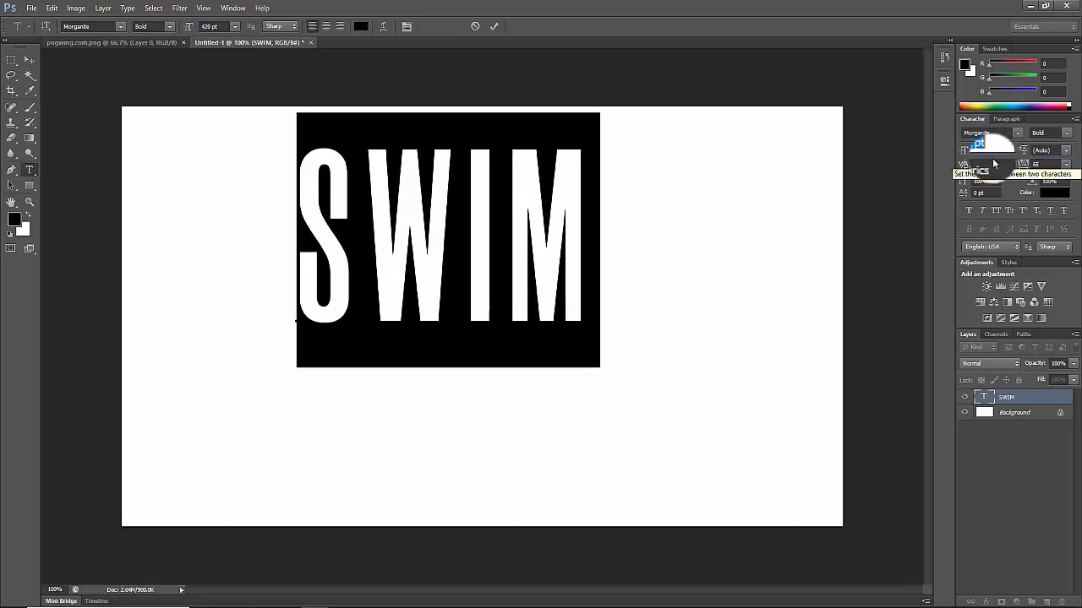
scroll(993, 150, "up", 8)
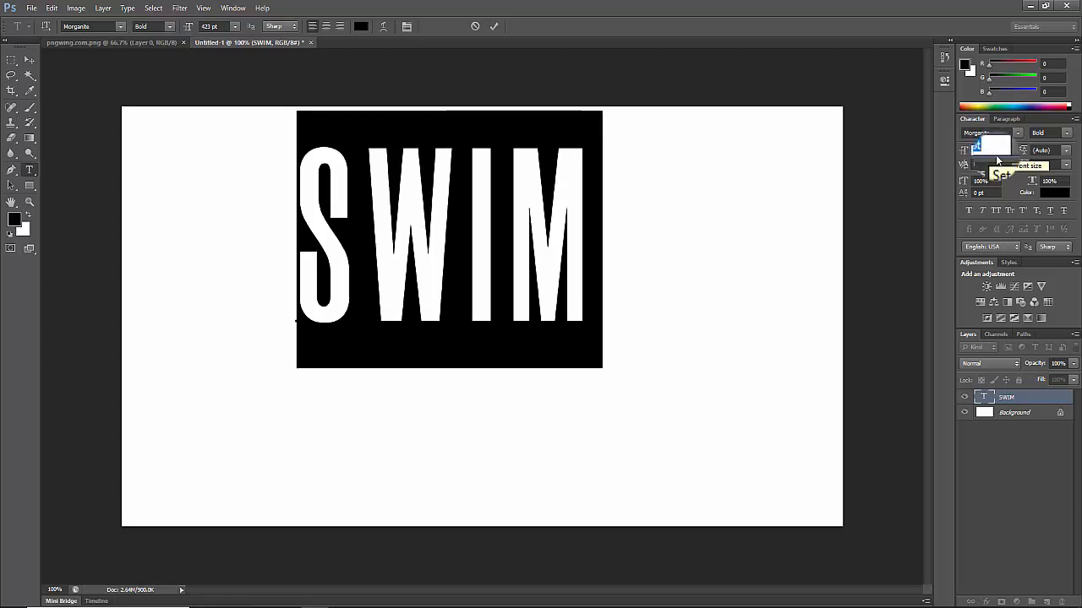
scroll(997, 150, "up", 3)
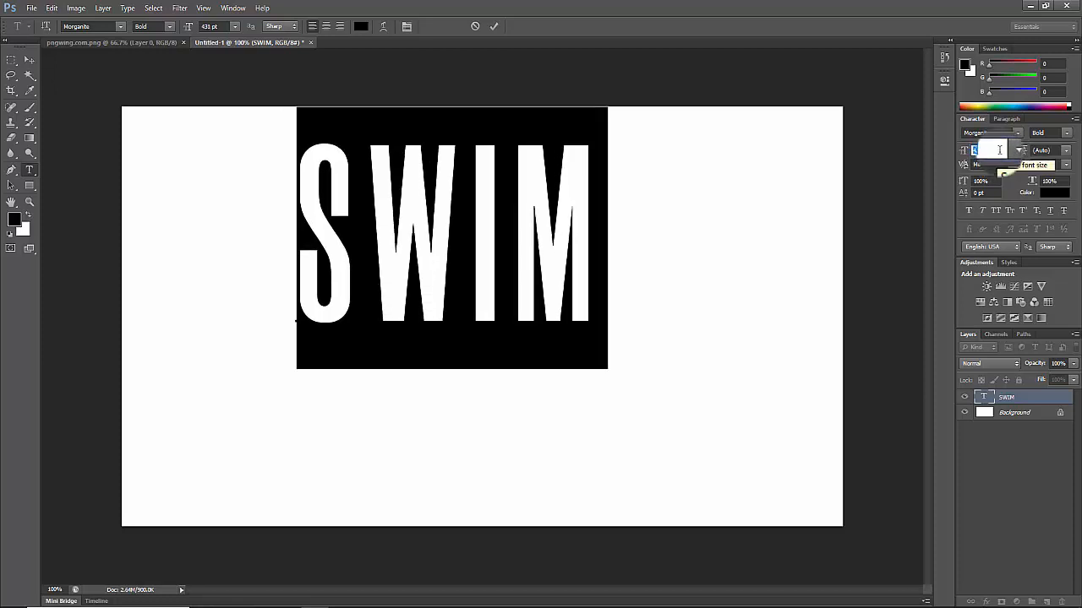
Finish the text edit and move the SWIM lettering down to the vertical middle of the canvas.
left_click(28, 60)
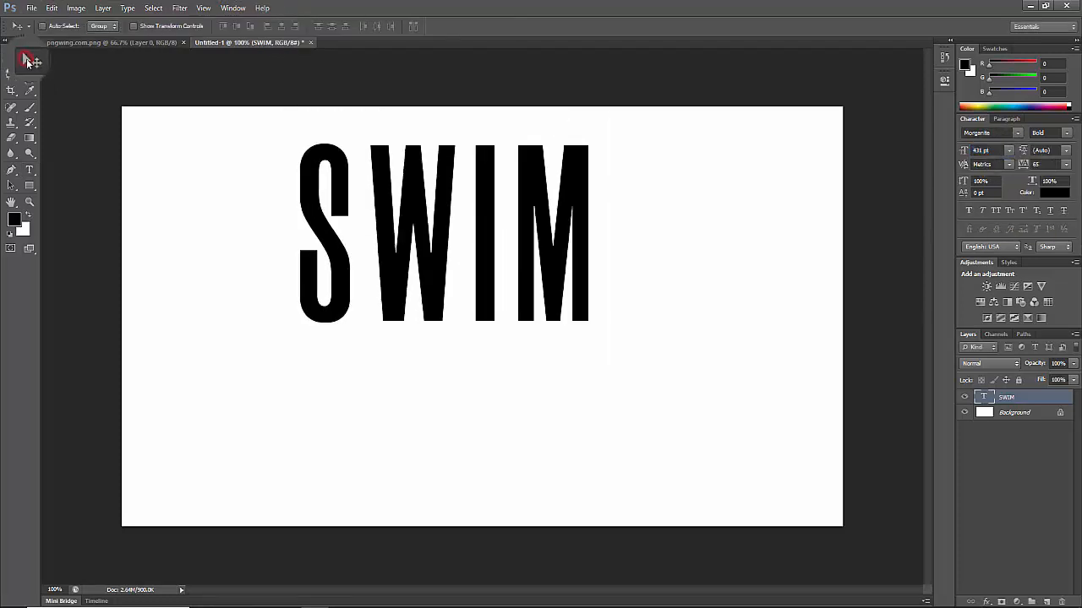
right_click(411, 222)
left_click(417, 226)
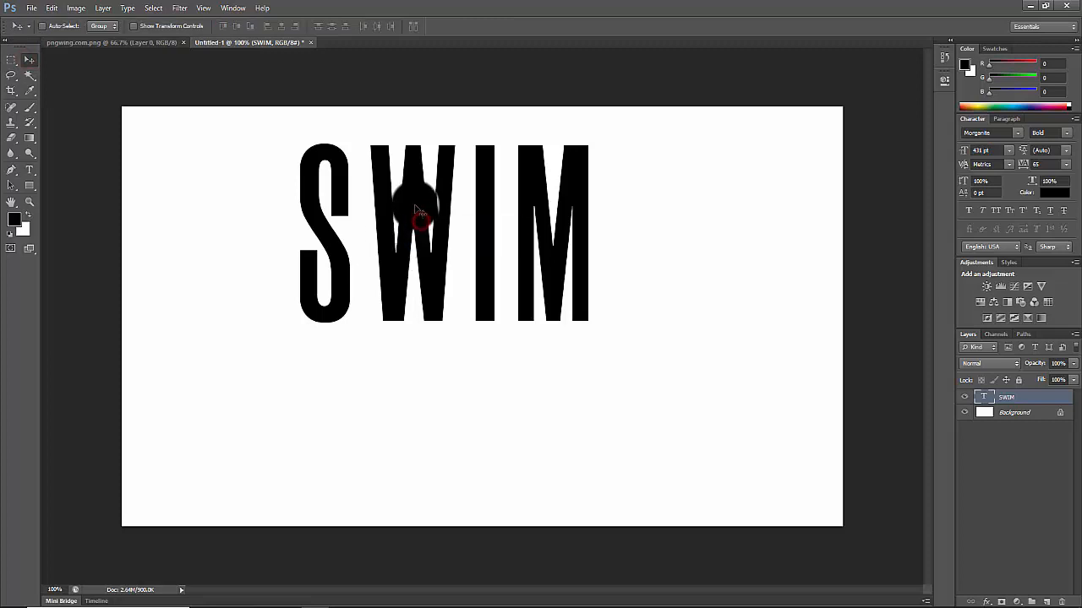
left_click_drag(415, 209, 435, 287)
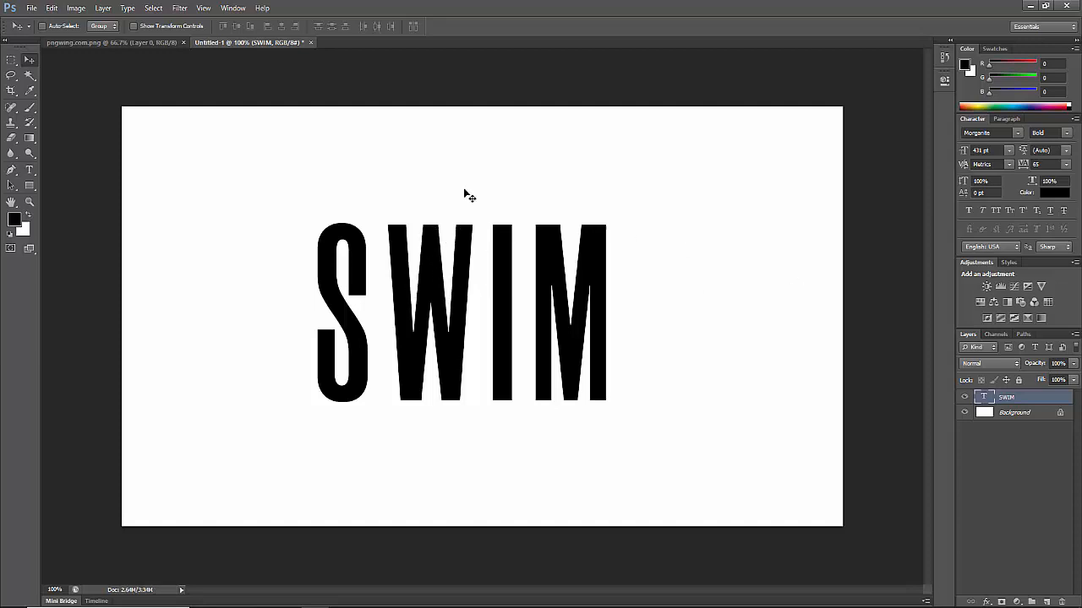
Duplicate the swimmer layer of pngwing.com.png into the Untitled-1 document.
left_click(116, 42)
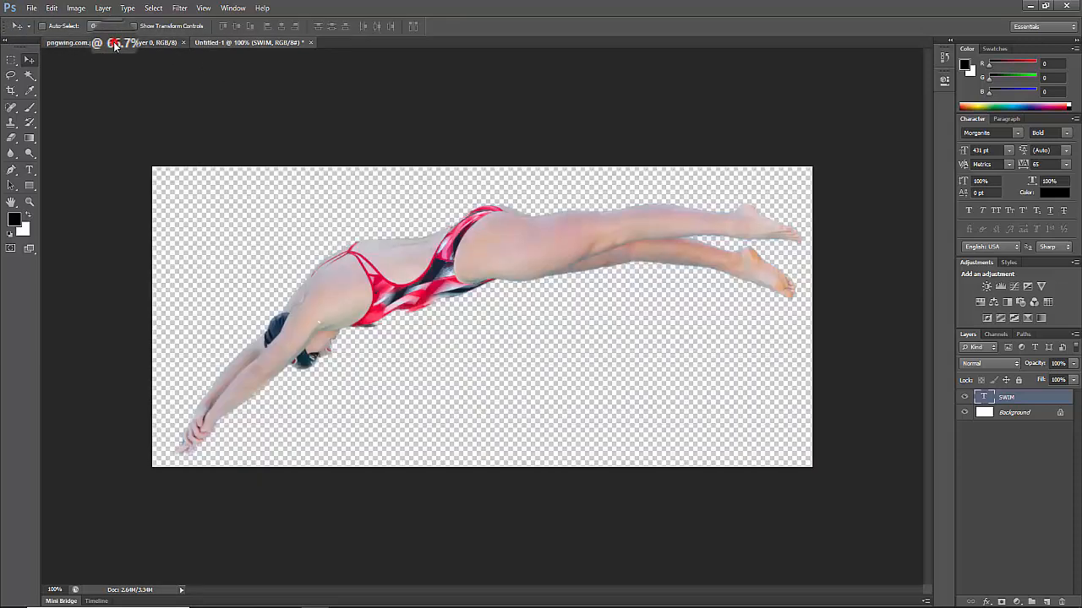
left_click_drag(527, 254, 528, 255)
right_click(1034, 401)
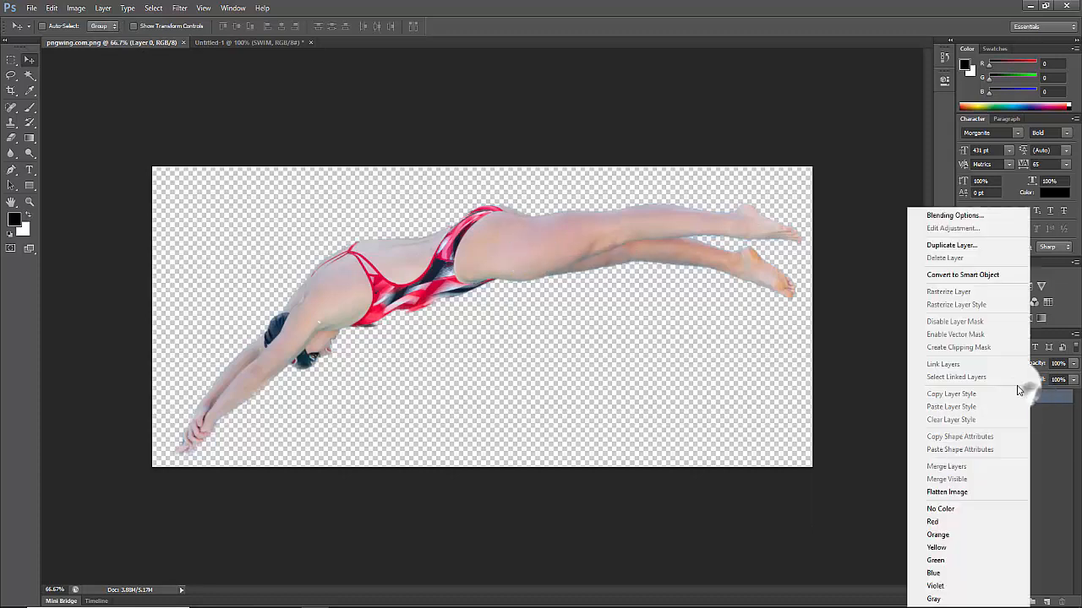
left_click(971, 243)
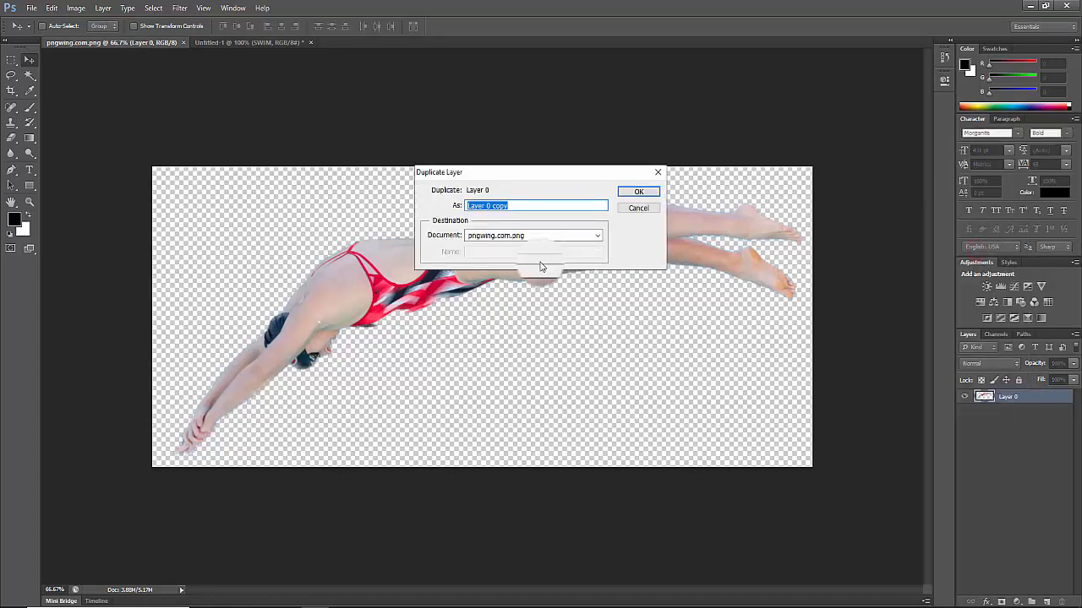
left_click(512, 235)
left_click(519, 257)
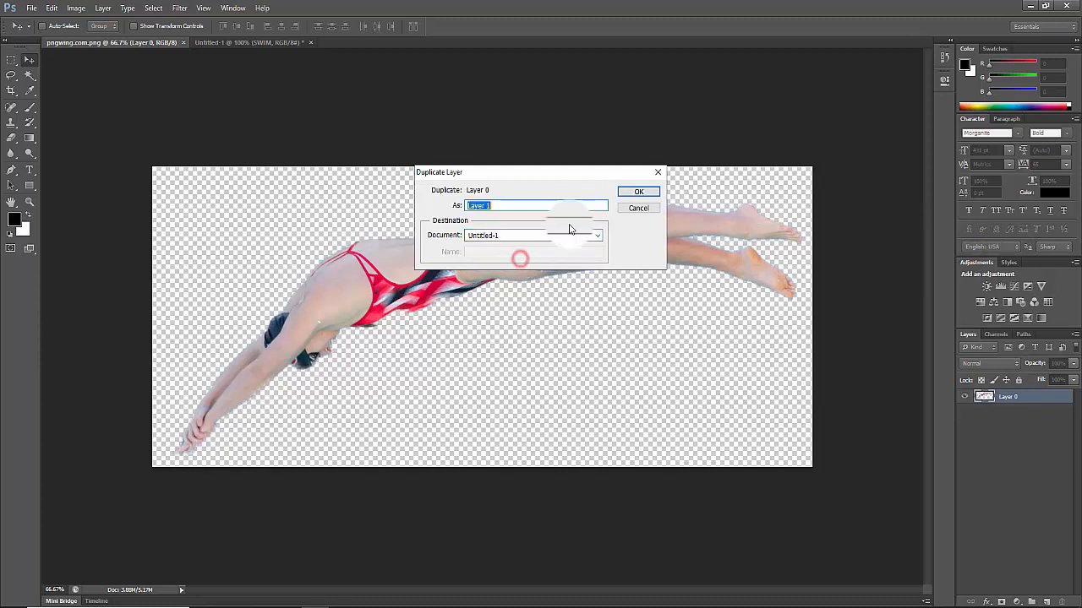
left_click(635, 194)
In Untitled-1, scale the swimmer layer to about 44% and position her diving across the W, I and M letters.
left_click(253, 43)
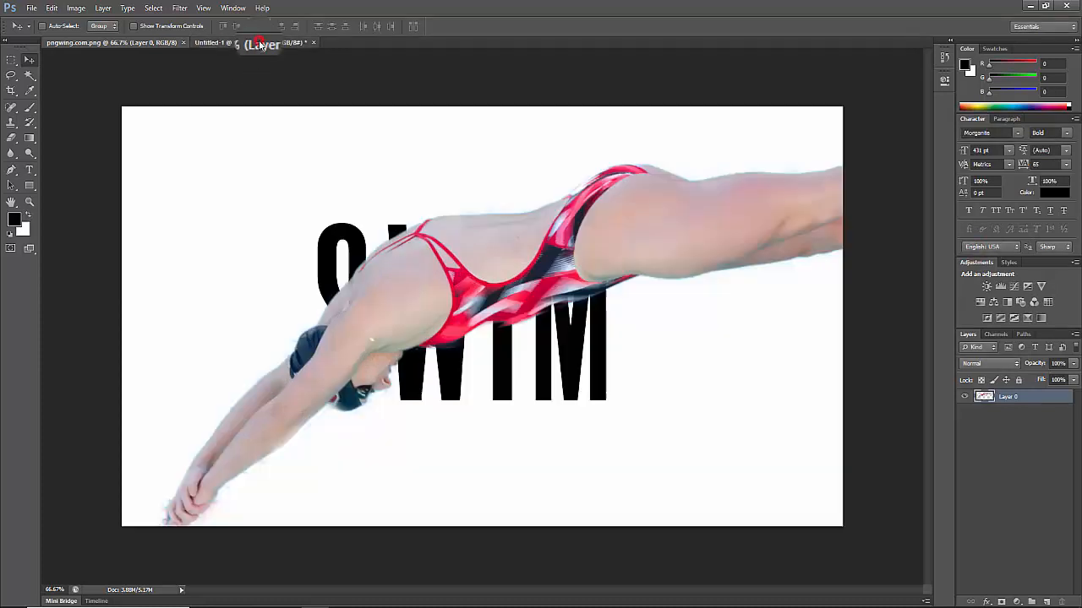
right_click(536, 242)
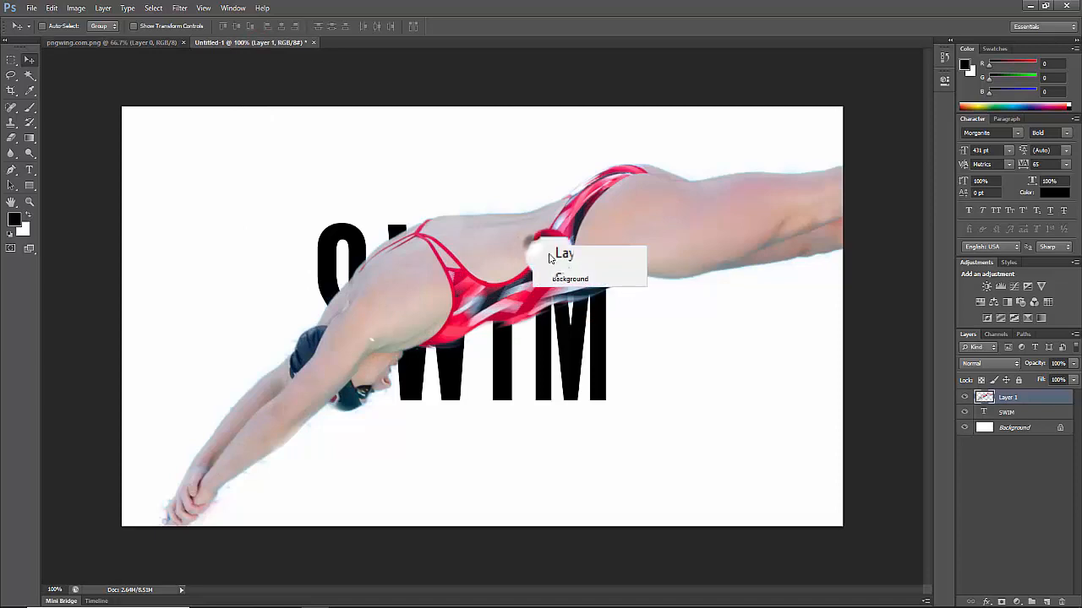
left_click(551, 253)
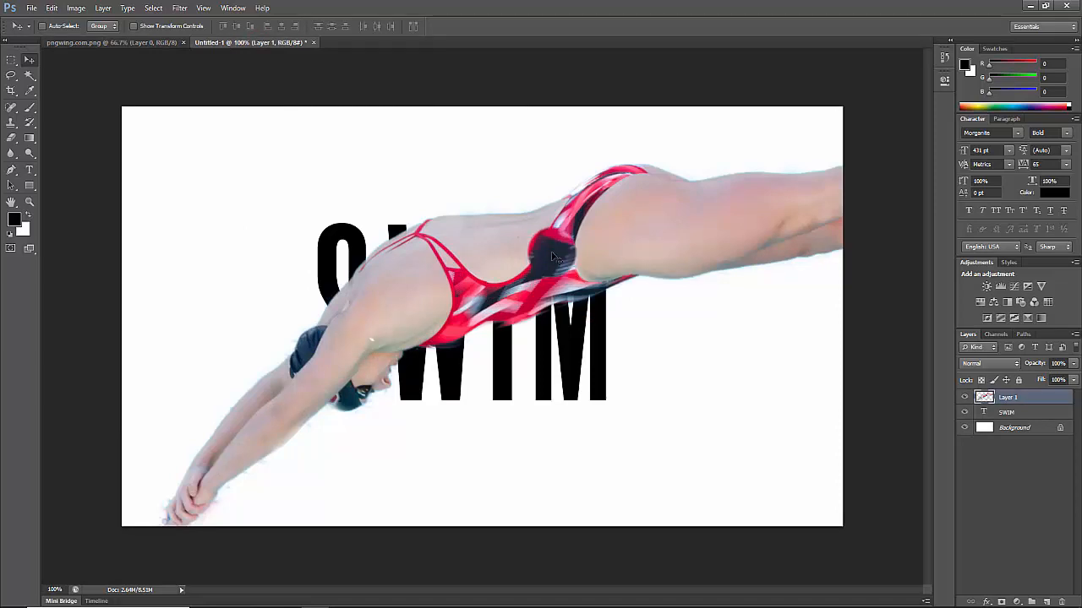
key("ctrl+t")
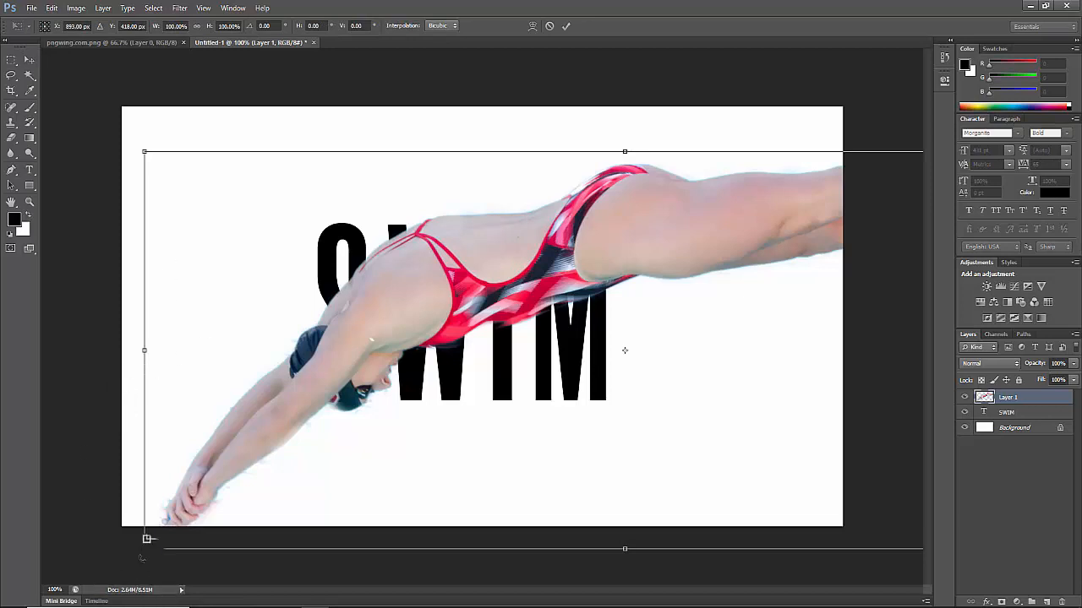
left_click_drag(144, 548, 426, 456)
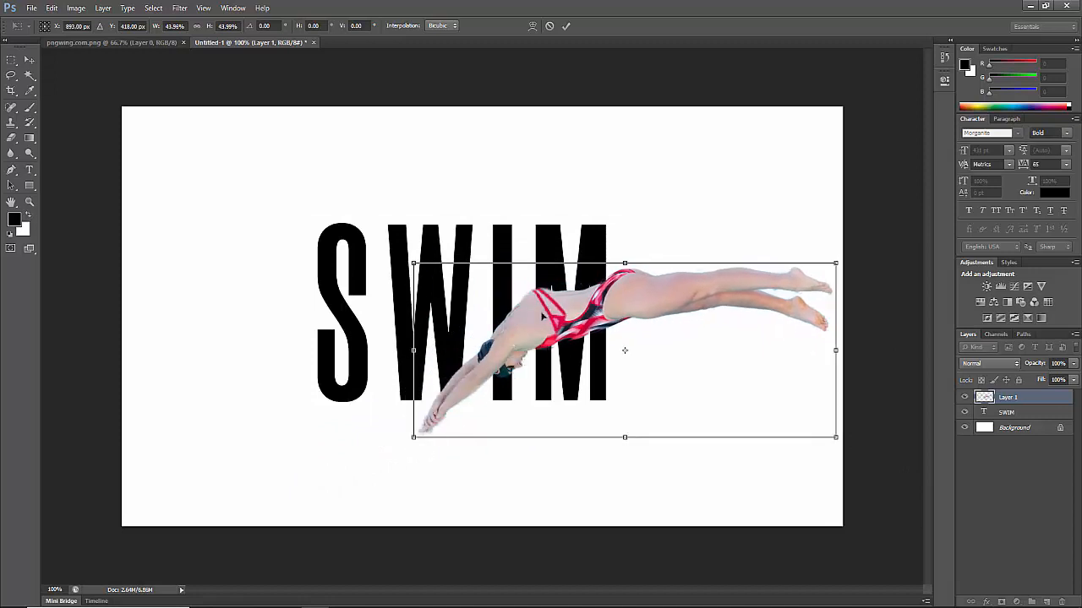
left_click_drag(571, 318, 549, 295)
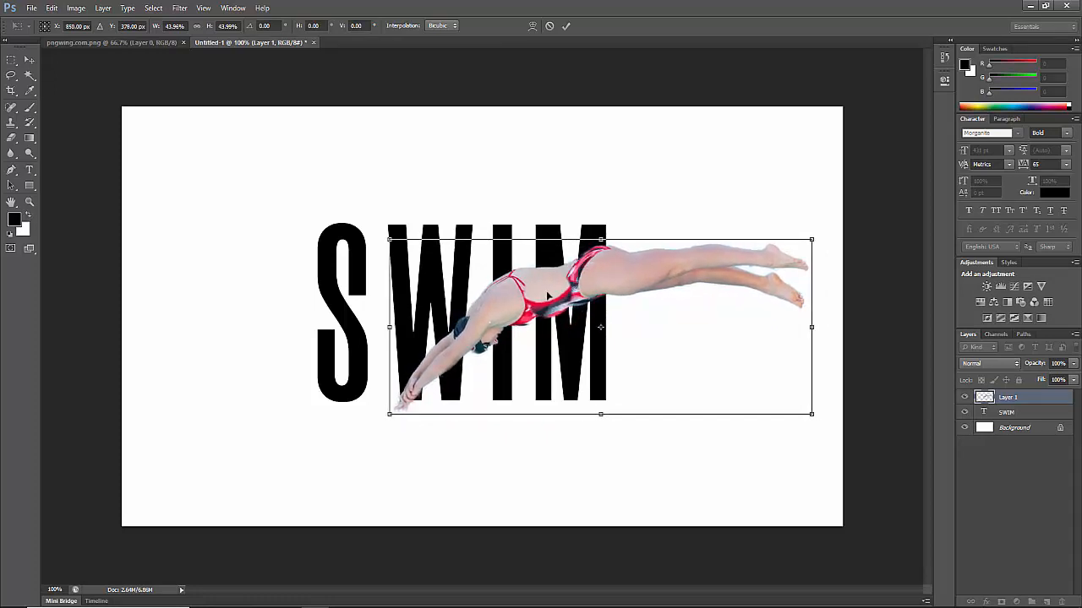
key("Return")
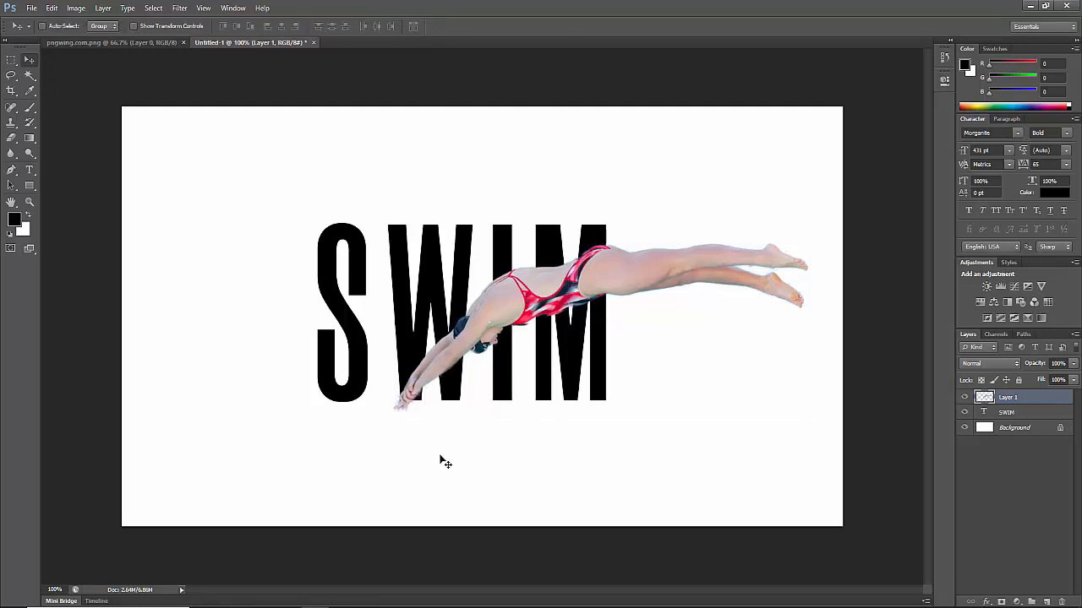
Create a clipping mask that clips the swimmer on Layer 1 to the SWIM text.
left_click_drag(1006, 397, 1010, 399)
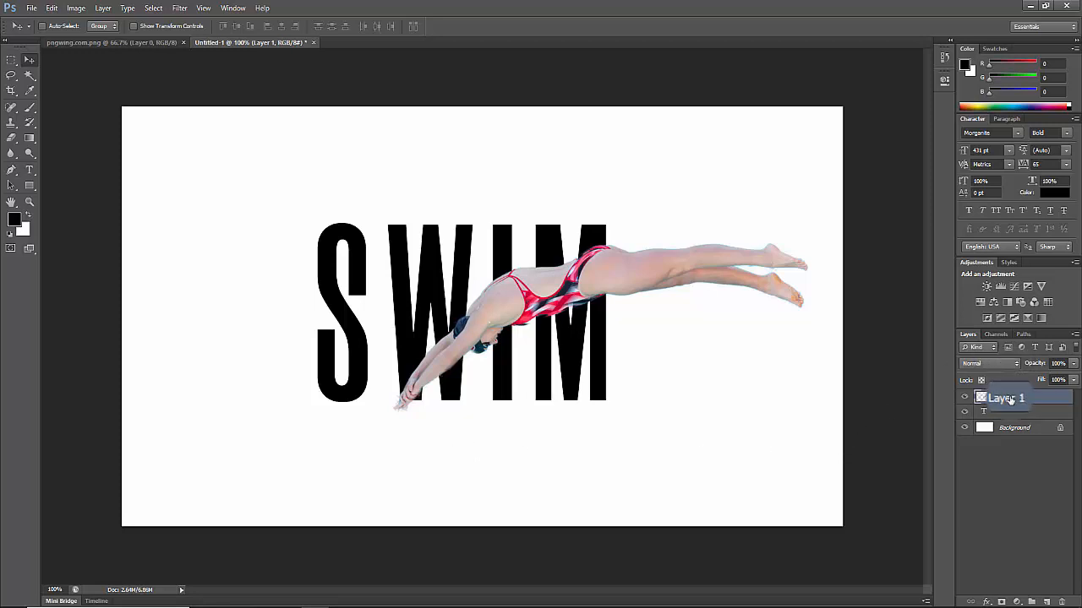
right_click(1020, 399)
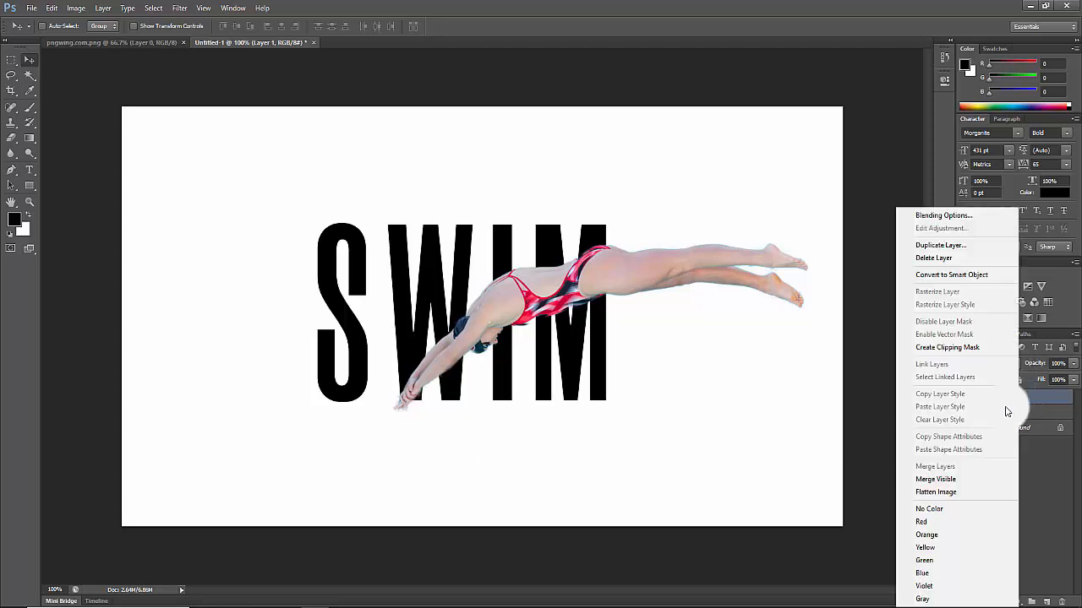
left_click(972, 347)
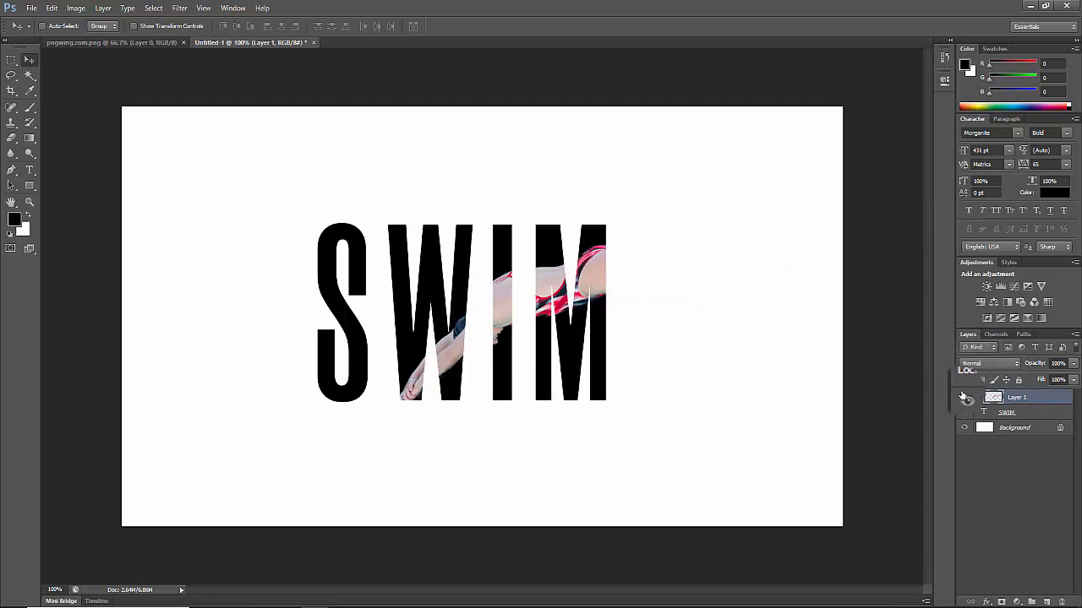
Duplicate the clipped swimmer layer within Untitled-1 as Layer 1 copy.
right_click(1031, 398)
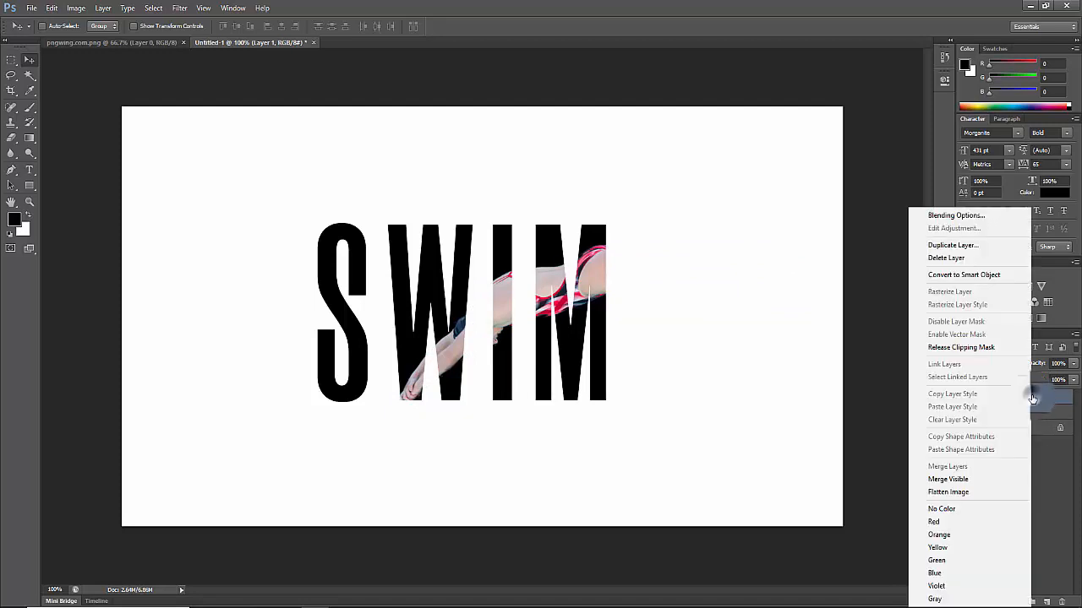
left_click(963, 245)
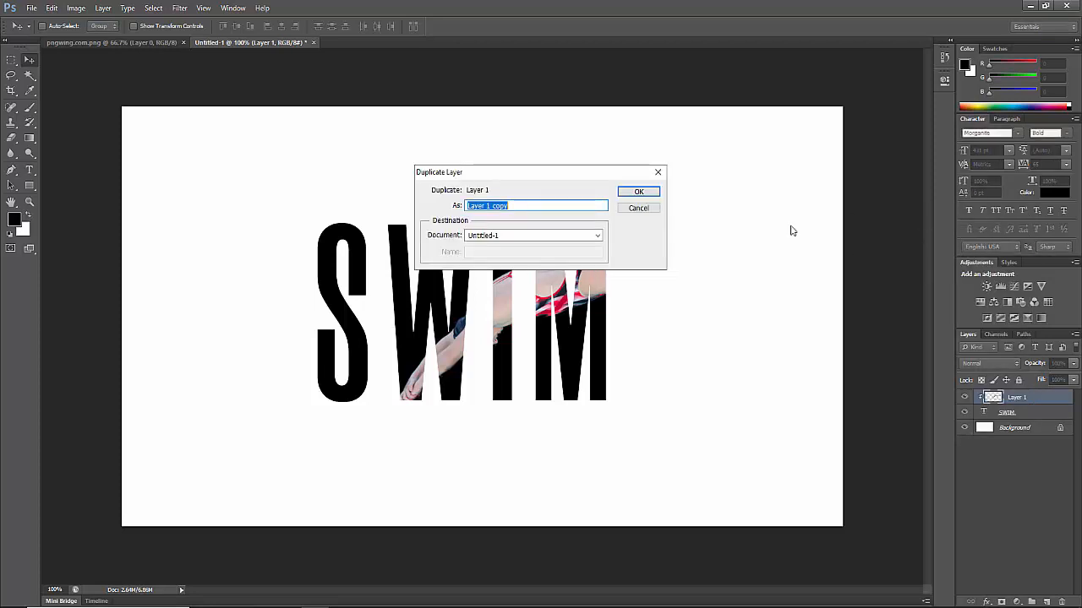
left_click(629, 195)
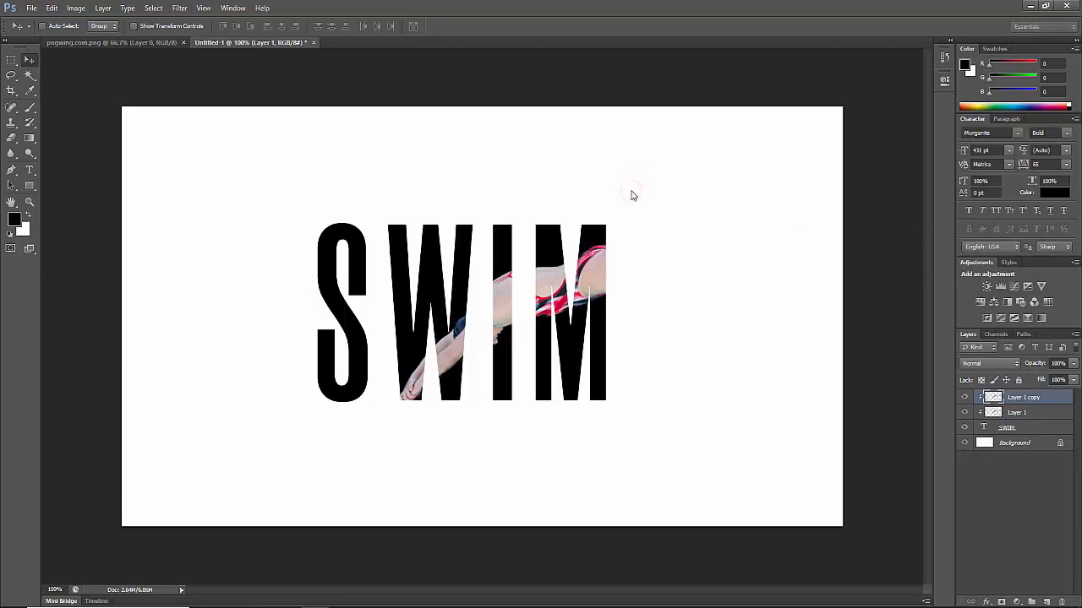
Release the clipping mask on Layer 1 copy.
right_click(993, 397)
left_click(1046, 417)
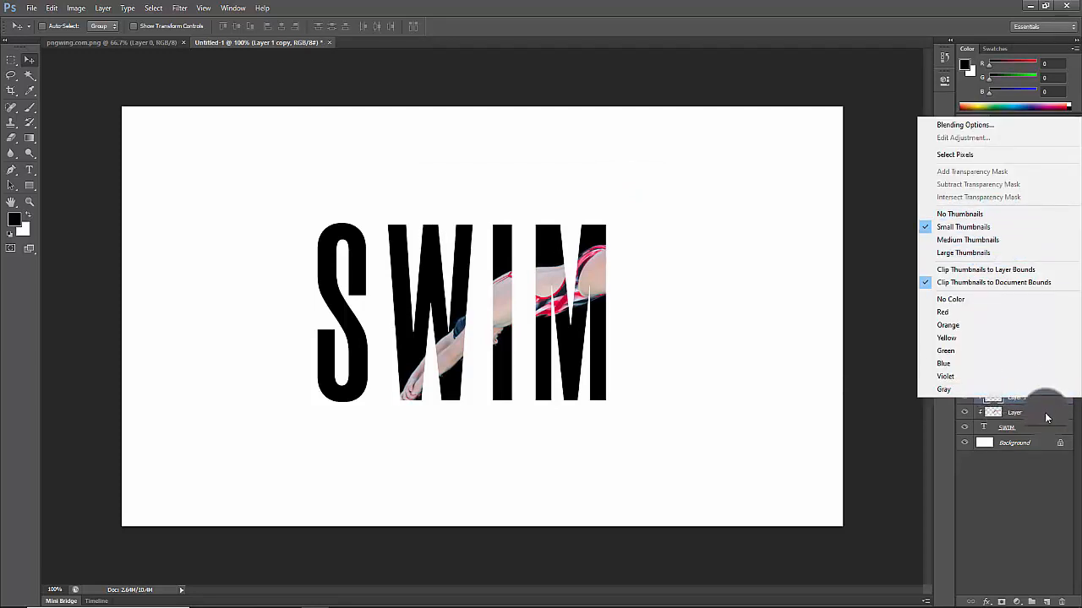
right_click(1050, 405)
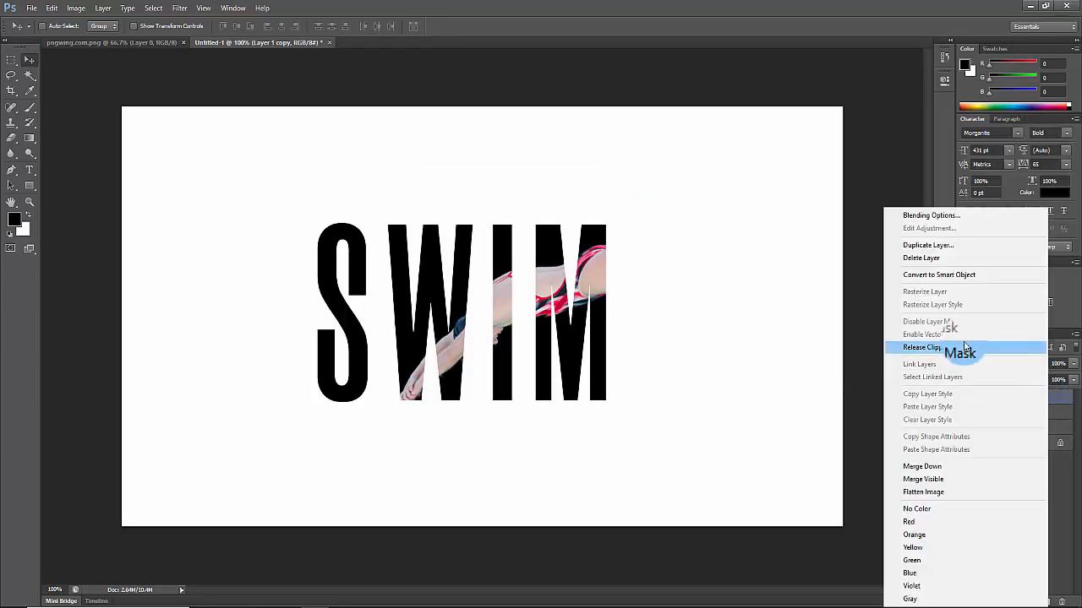
left_click(945, 347)
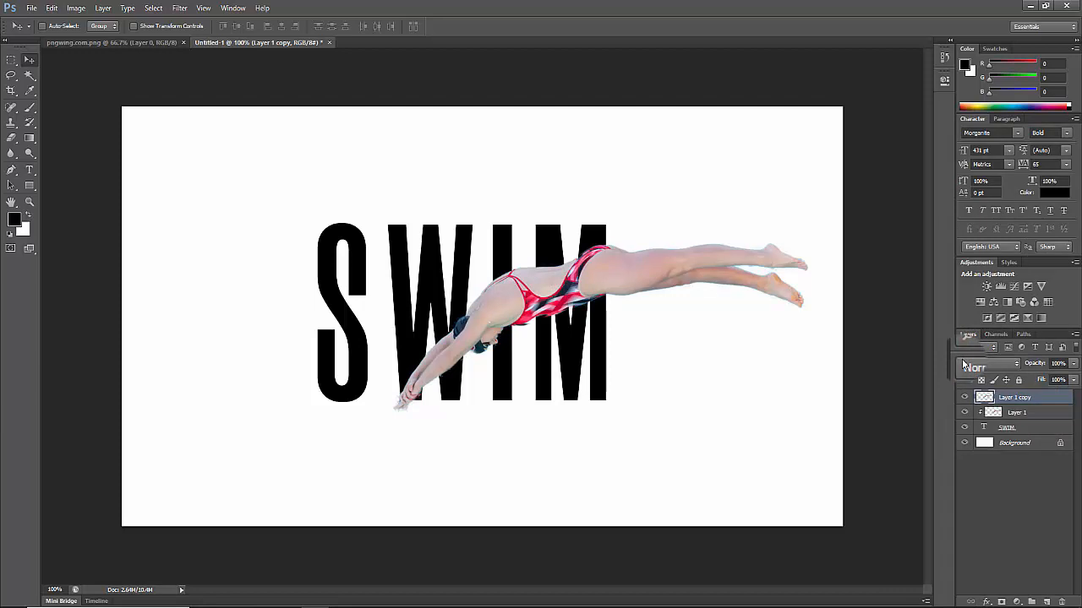
right_click(1020, 401)
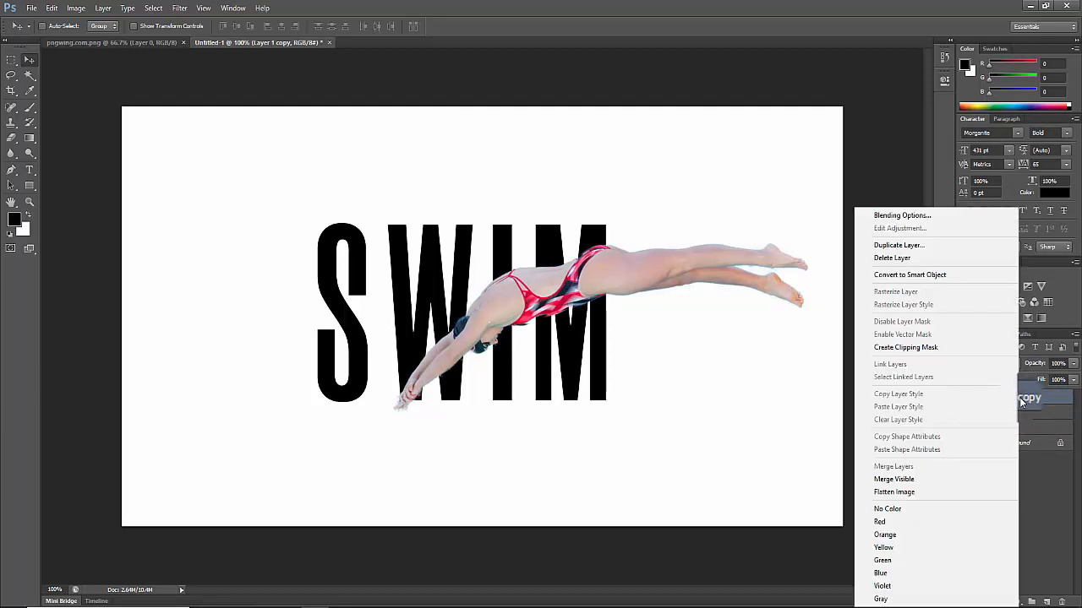
left_click(1028, 397)
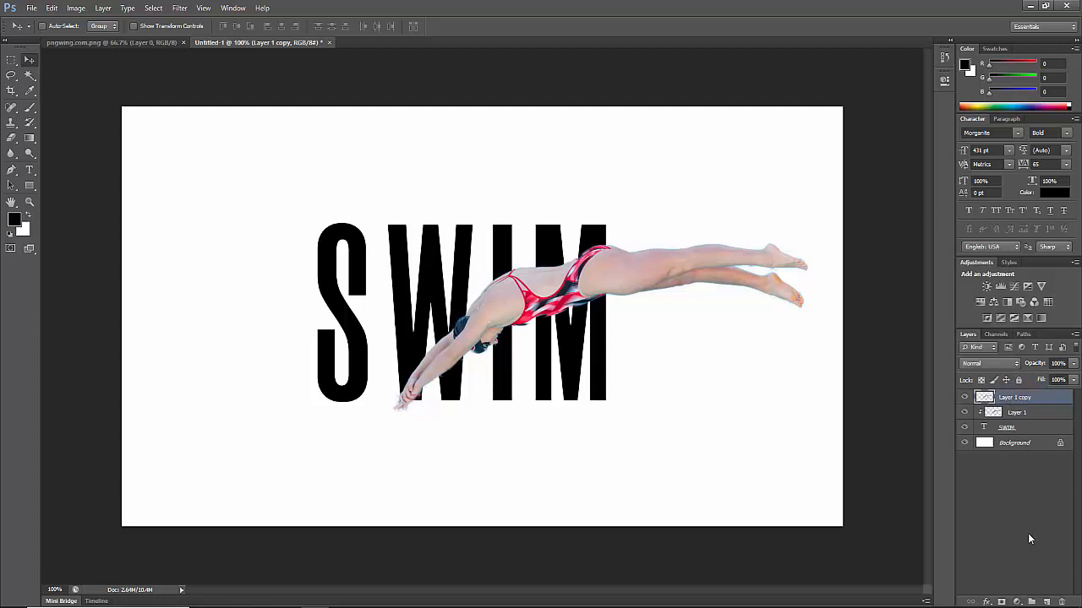
Add a layer mask to Layer 1 copy and invert it to black to hide the whole copy.
left_click(1000, 602)
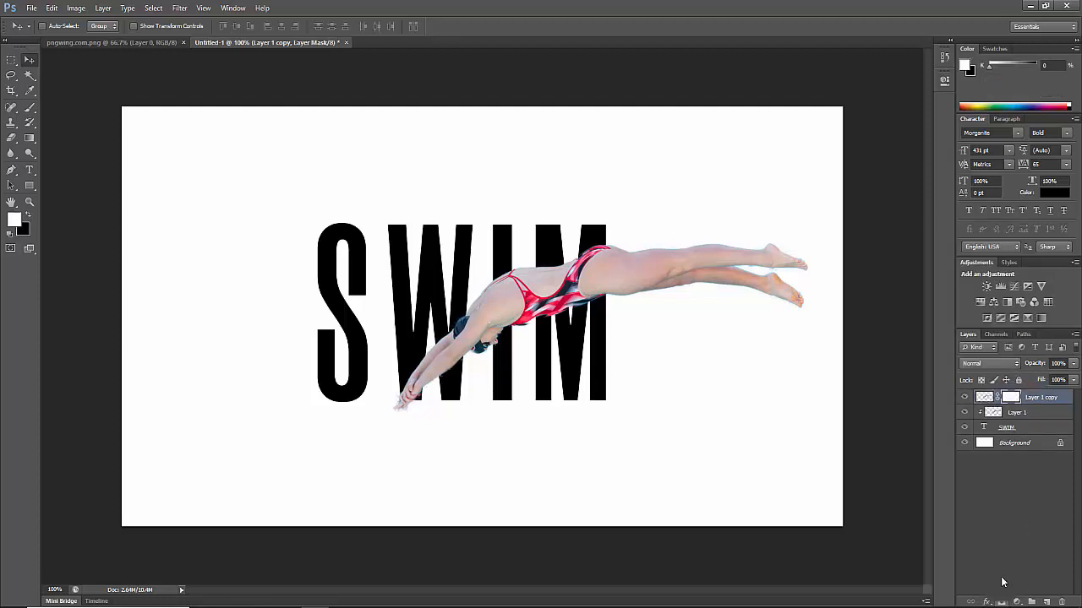
mouse_move(1011, 397)
left_mouse_down()
mouse_move(1009, 372)
mouse_move(1010, 400)
left_mouse_up()
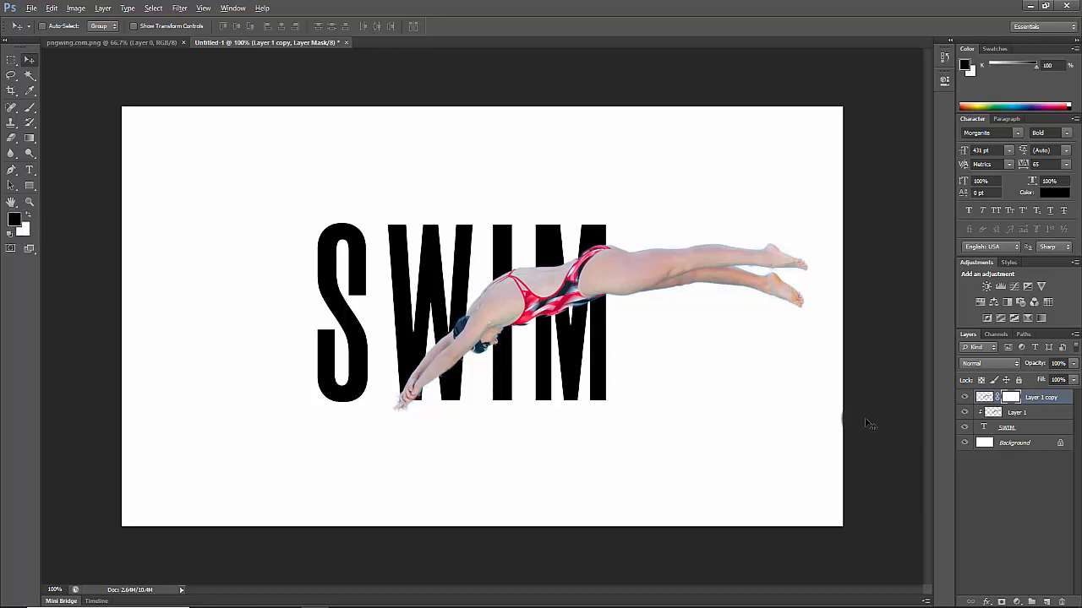
key("ctrl+i")
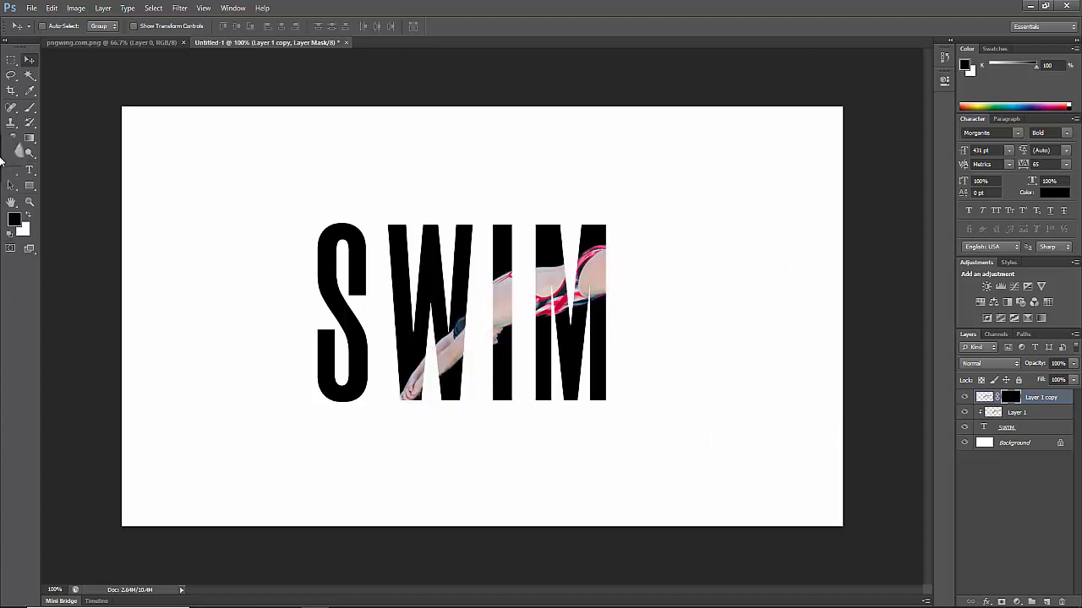
Set up the Brush tool with a soft round 45 px tip at 0% hardness and 75% flow.
left_click(30, 108)
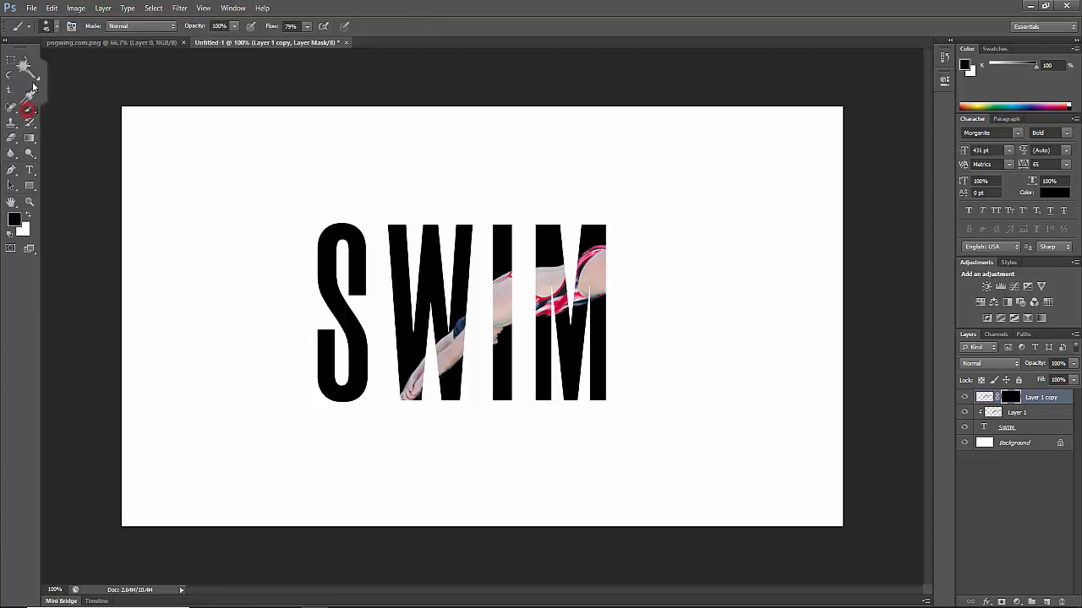
left_click(52, 27)
left_click(59, 125)
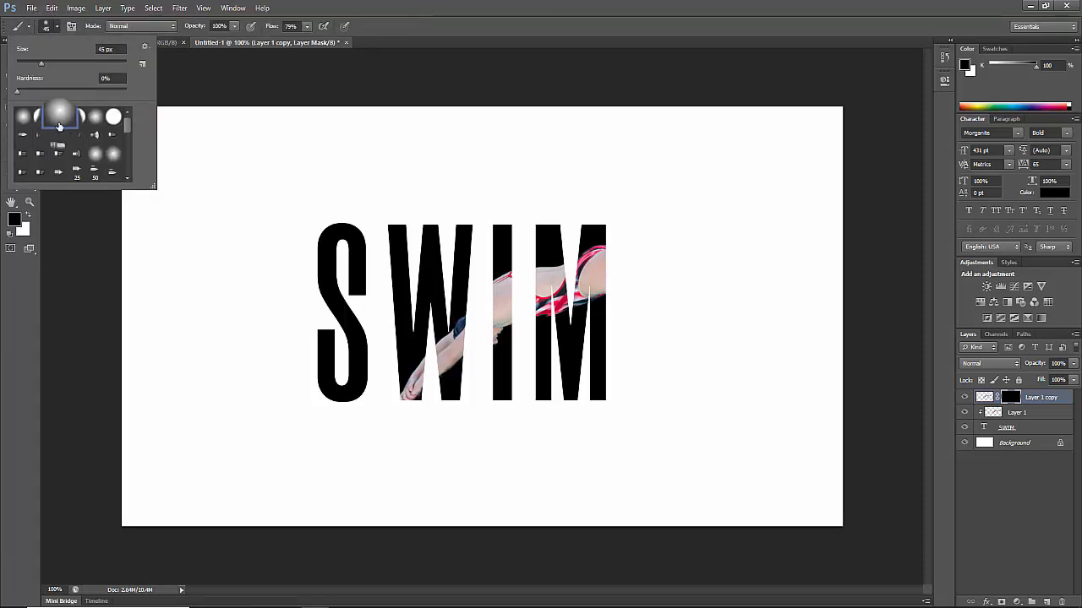
left_click(471, 21)
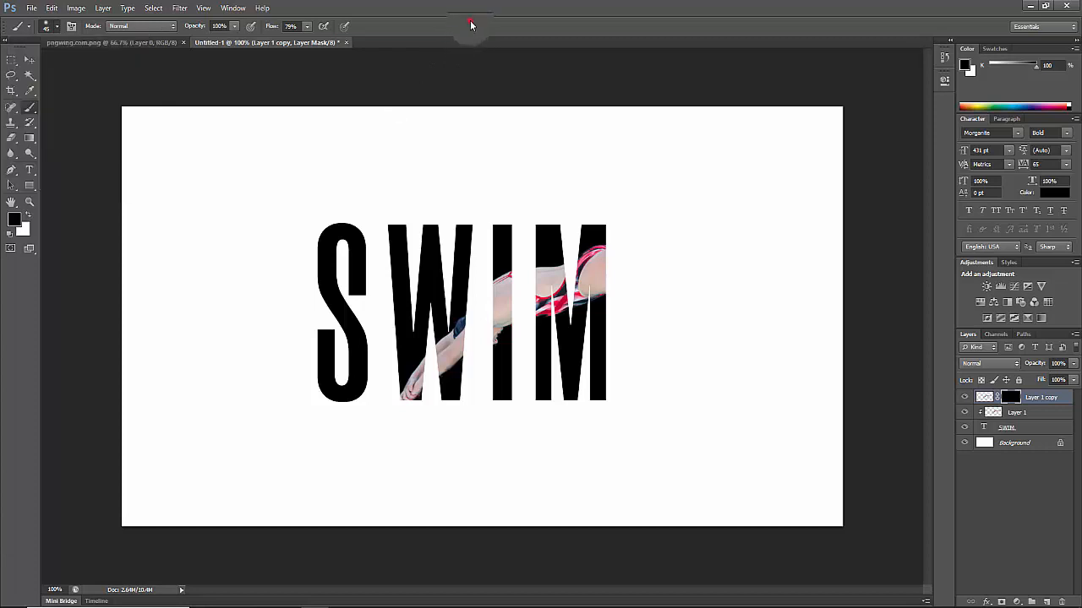
left_click(307, 27)
left_click_drag(309, 42, 302, 42)
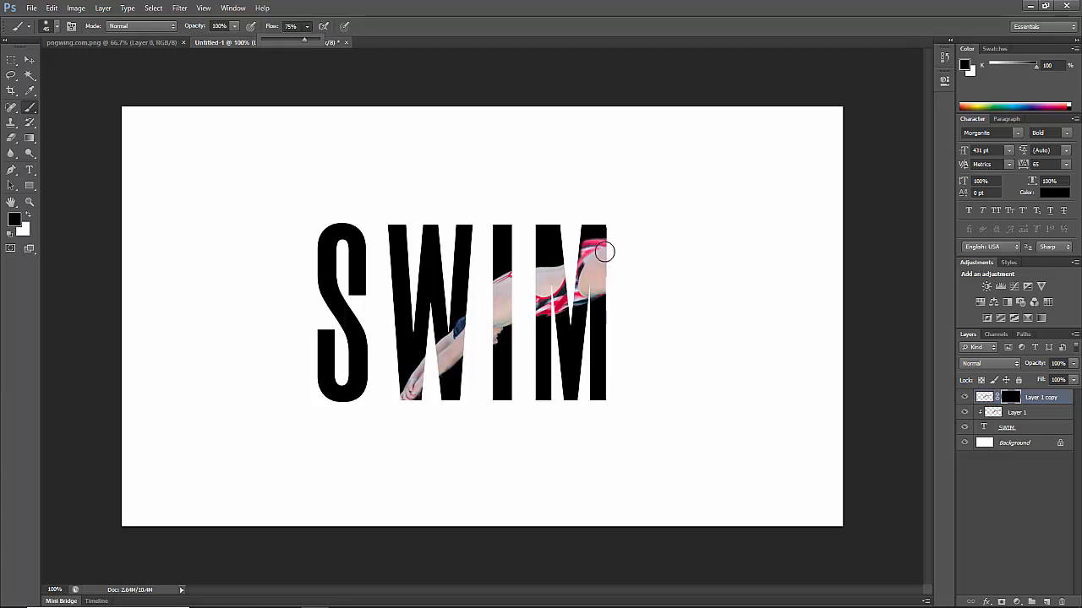
Paint white on the Layer 1 copy mask to reveal the legs beyond the M and the head, shoulders and arms across the W and I.
key("x")
mouse_move(612, 256)
left_mouse_down()
mouse_move(613, 291)
mouse_move(614, 253)
mouse_move(619, 262)
mouse_move(682, 256)
mouse_move(627, 259)
mouse_move(680, 266)
mouse_move(618, 271)
mouse_move(659, 271)
mouse_move(623, 283)
mouse_move(689, 284)
mouse_move(618, 291)
mouse_move(726, 261)
mouse_move(684, 260)
mouse_move(755, 250)
mouse_move(706, 267)
mouse_move(758, 268)
mouse_move(689, 276)
mouse_move(754, 277)
mouse_move(777, 245)
mouse_move(775, 282)
mouse_move(770, 246)
mouse_move(789, 294)
mouse_move(789, 251)
mouse_move(802, 288)
mouse_move(807, 280)
mouse_move(786, 295)
mouse_move(768, 275)
mouse_move(770, 294)
mouse_move(727, 280)
mouse_move(761, 282)
mouse_move(774, 251)
mouse_move(799, 267)
mouse_move(800, 290)
mouse_move(806, 265)
mouse_move(768, 242)
left_mouse_up()
left_click(472, 364)
key("ctrl+z")
left_click(487, 285)
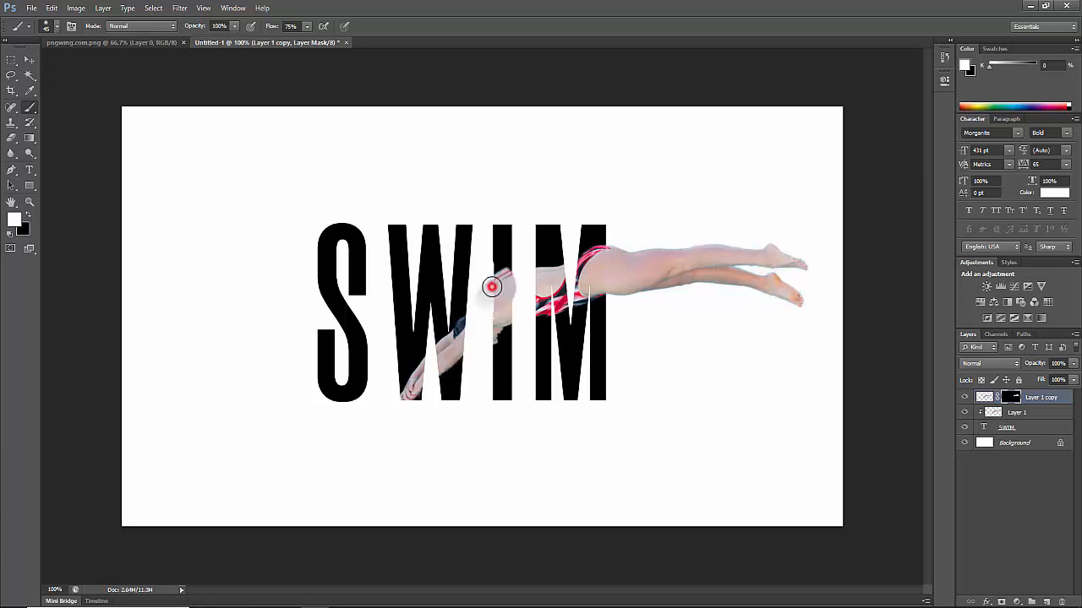
mouse_move(492, 288)
left_mouse_down()
mouse_move(467, 347)
mouse_move(483, 345)
mouse_move(502, 277)
mouse_move(447, 370)
mouse_move(432, 352)
mouse_move(431, 372)
mouse_move(433, 357)
mouse_move(395, 413)
mouse_move(466, 322)
mouse_move(451, 358)
mouse_move(471, 335)
mouse_move(490, 286)
mouse_move(486, 325)
left_mouse_up()
left_click_drag(558, 331, 572, 431)
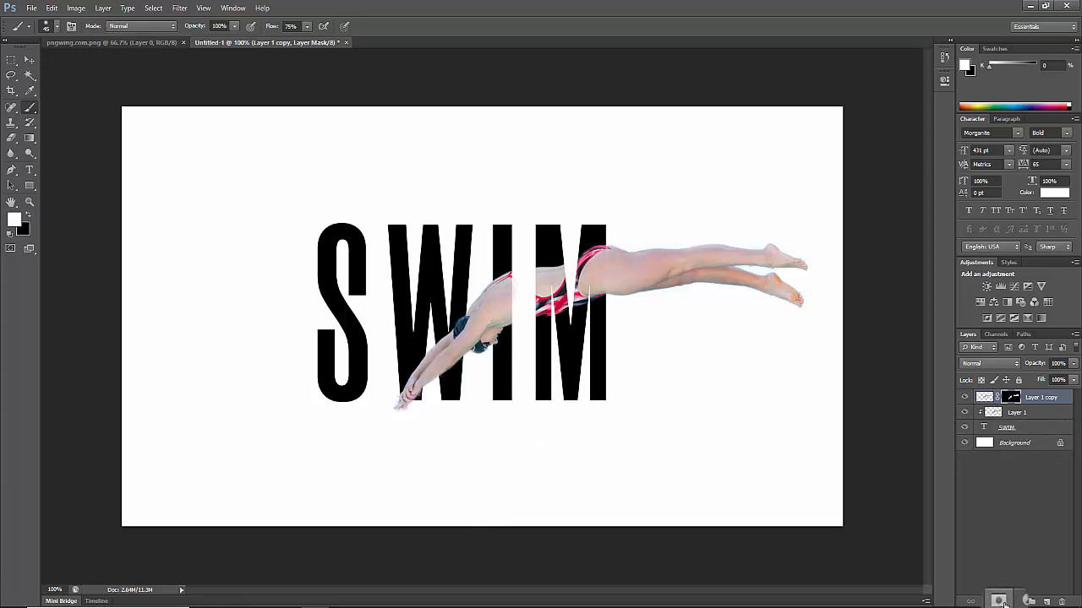
Apply a default Drop Shadow to Layer 1 copy, with 120° angle, 5 px distance and 5 px size.
left_click(987, 601)
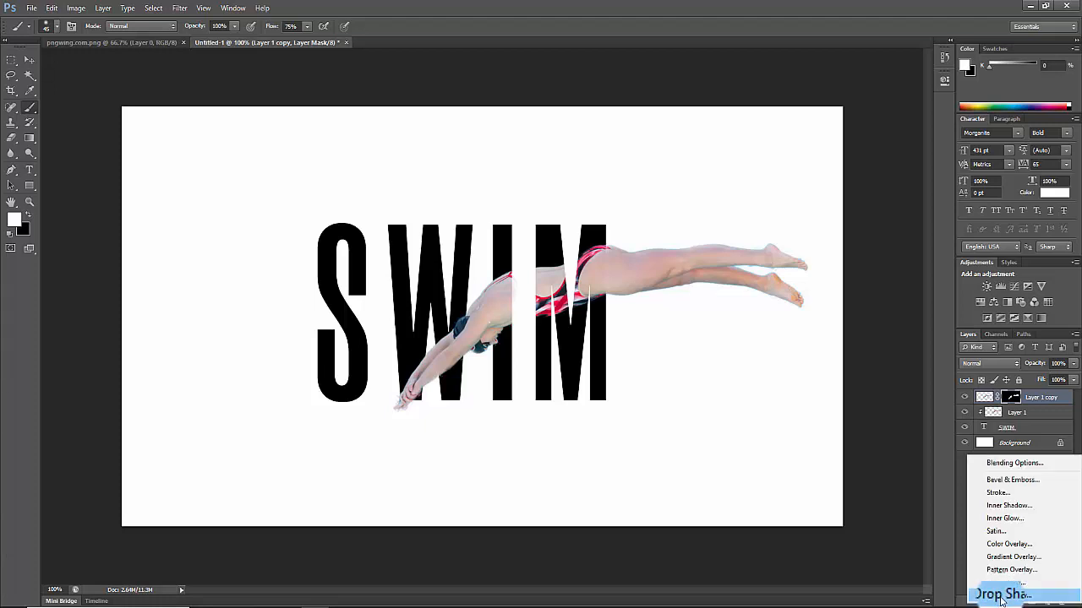
left_click(1000, 597)
left_click(1001, 602)
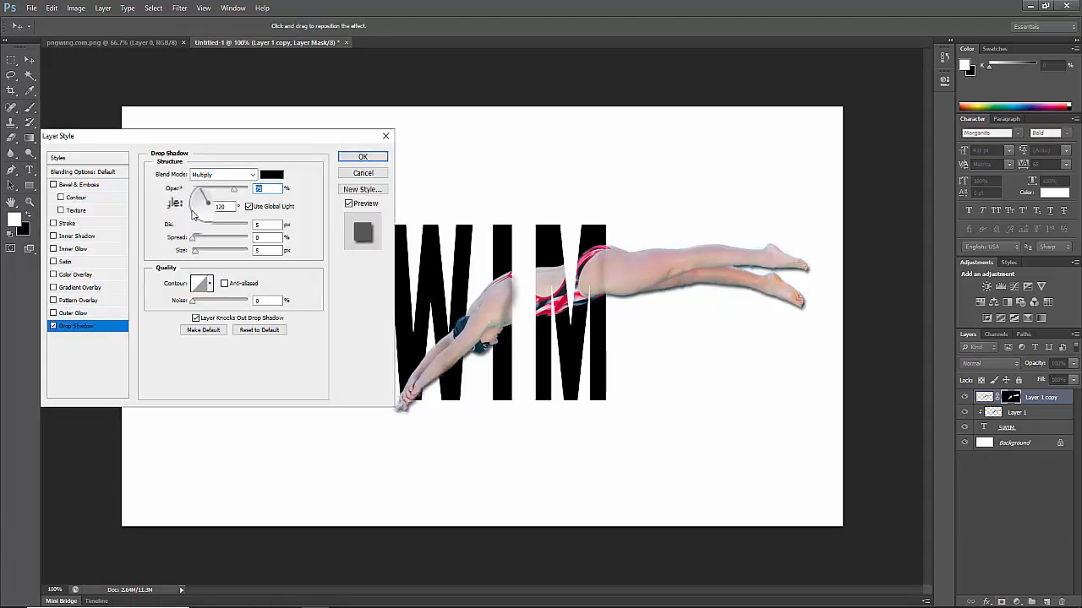
left_click(344, 159)
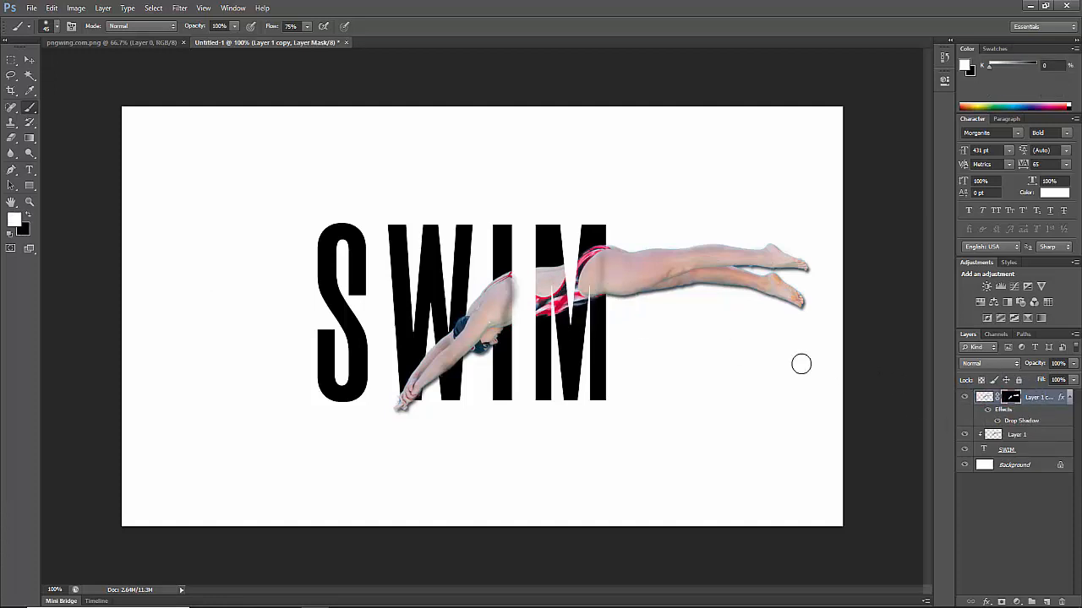
Paint black on the Layer 1 copy mask to clean up the stray shadow between the I and M, then target the layer's image thumbnail.
key("x")
mouse_move(553, 259)
left_mouse_down()
mouse_move(521, 266)
mouse_move(518, 310)
mouse_move(519, 324)
mouse_move(527, 251)
mouse_move(539, 403)
left_mouse_up()
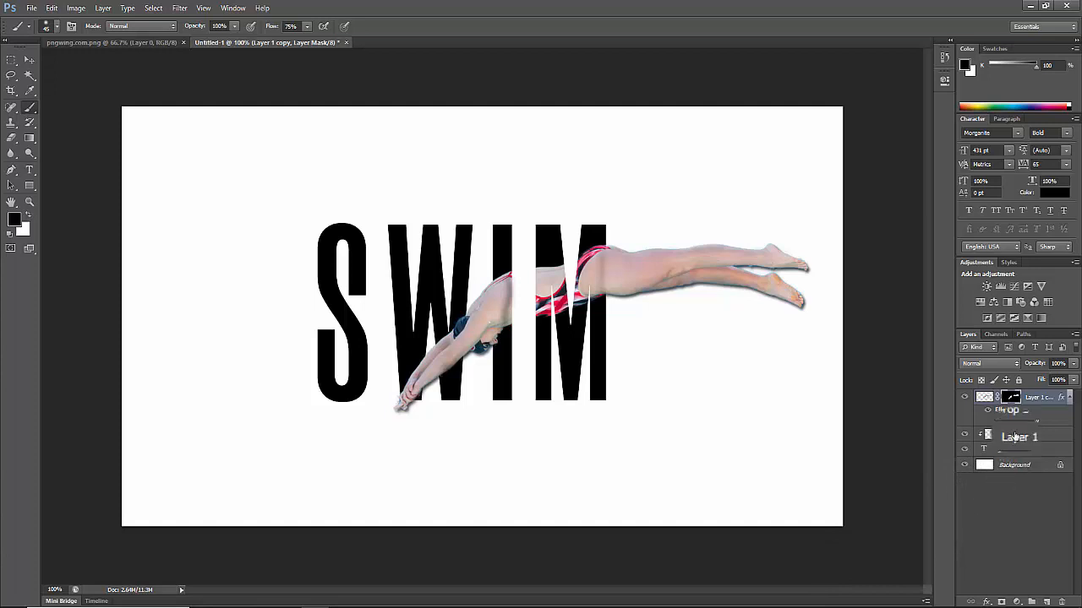
left_click(982, 397)
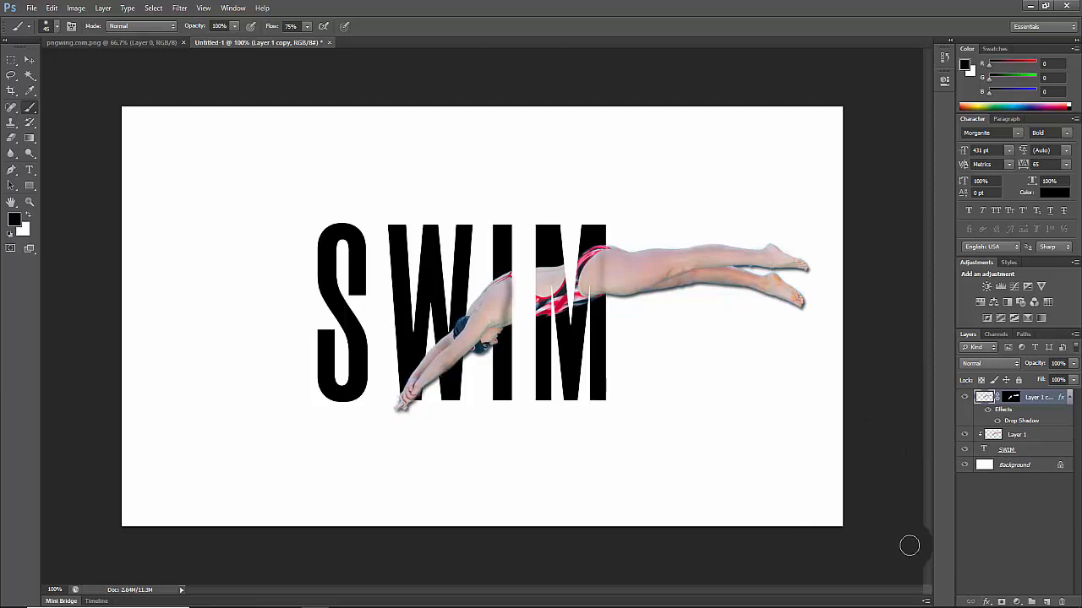
Add a linear Gradient fill layer above the SWIM text at a 90° angle, using the Violet, Orange preset.
left_click(1026, 450)
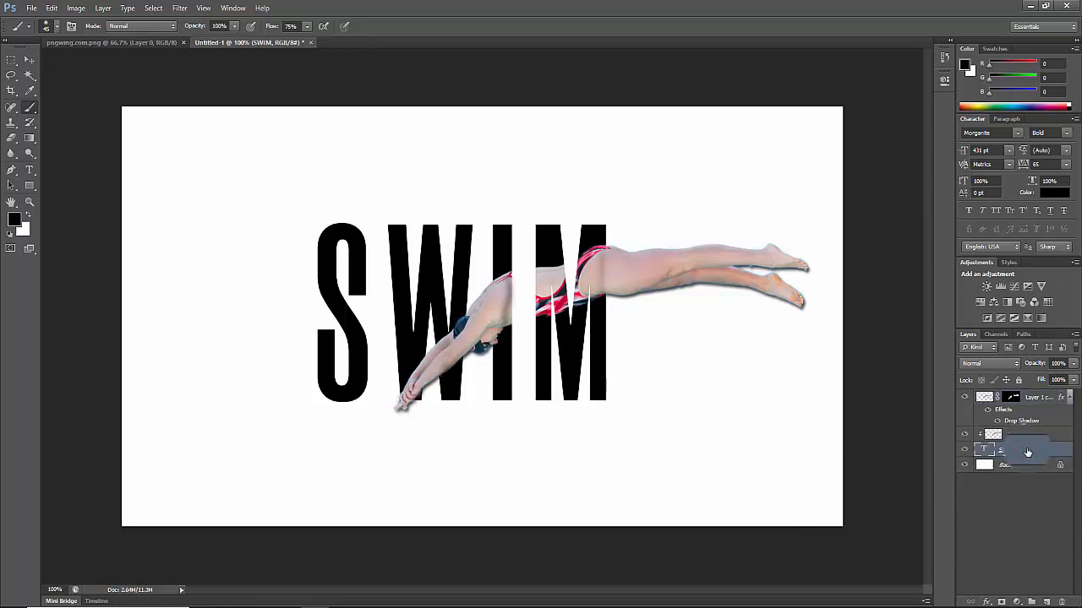
left_click(1016, 601)
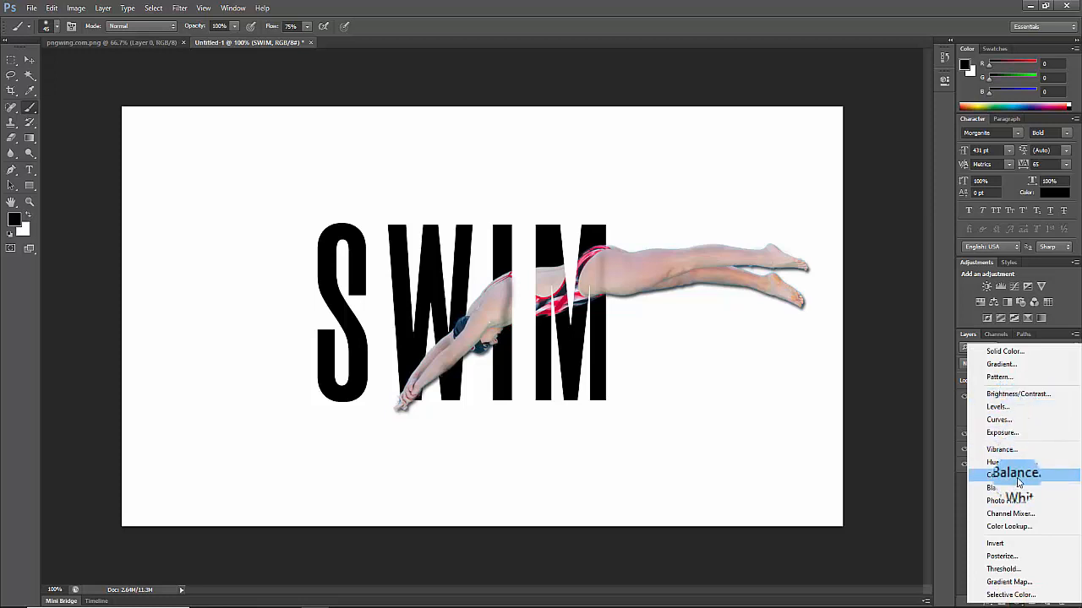
left_click(1006, 364)
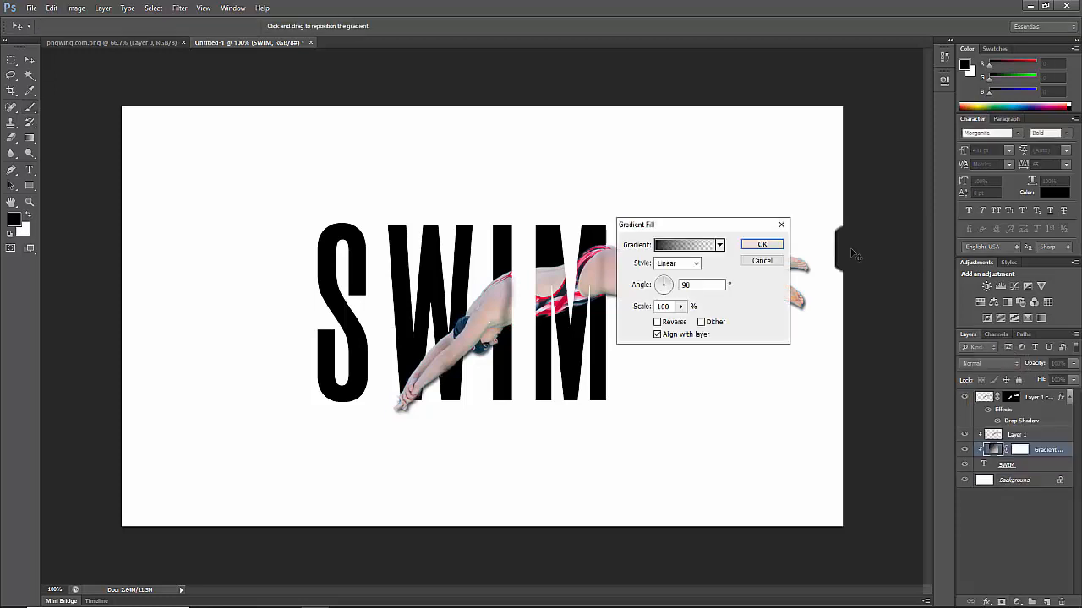
left_click_drag(697, 225, 168, 211)
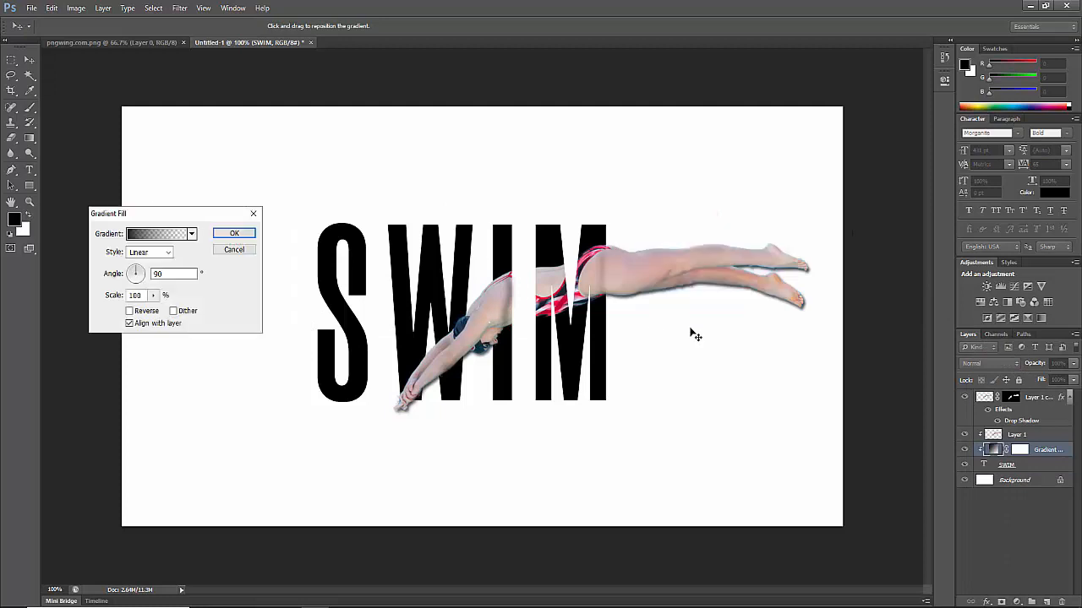
left_click(152, 237)
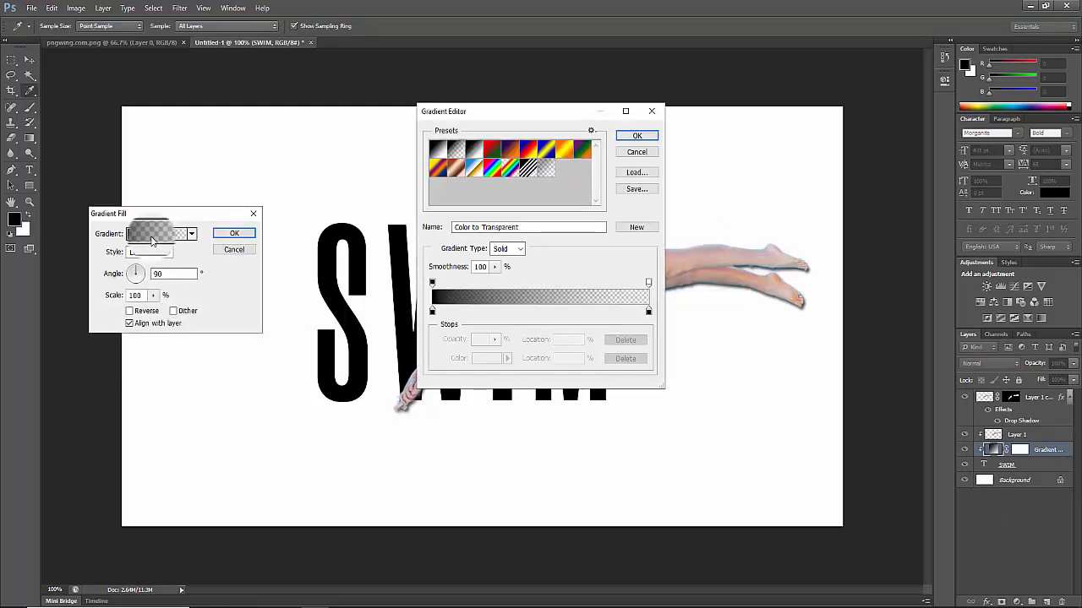
left_click_drag(540, 110, 169, 294)
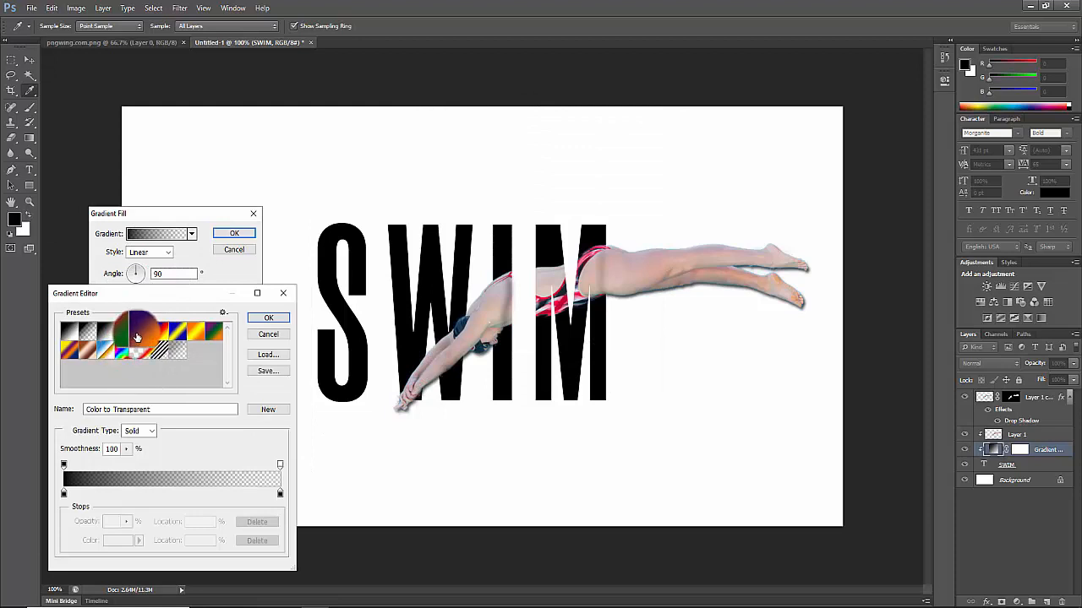
left_click(141, 332)
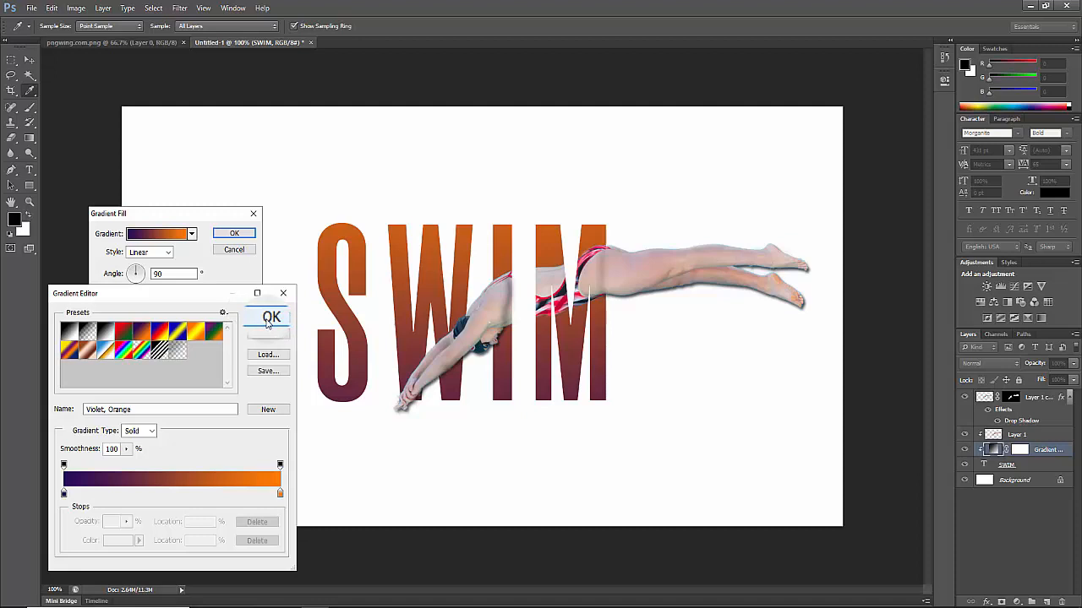
Change the gradient's violet color stop at location 0% to red c50509.
left_click(64, 492)
double_click(64, 493)
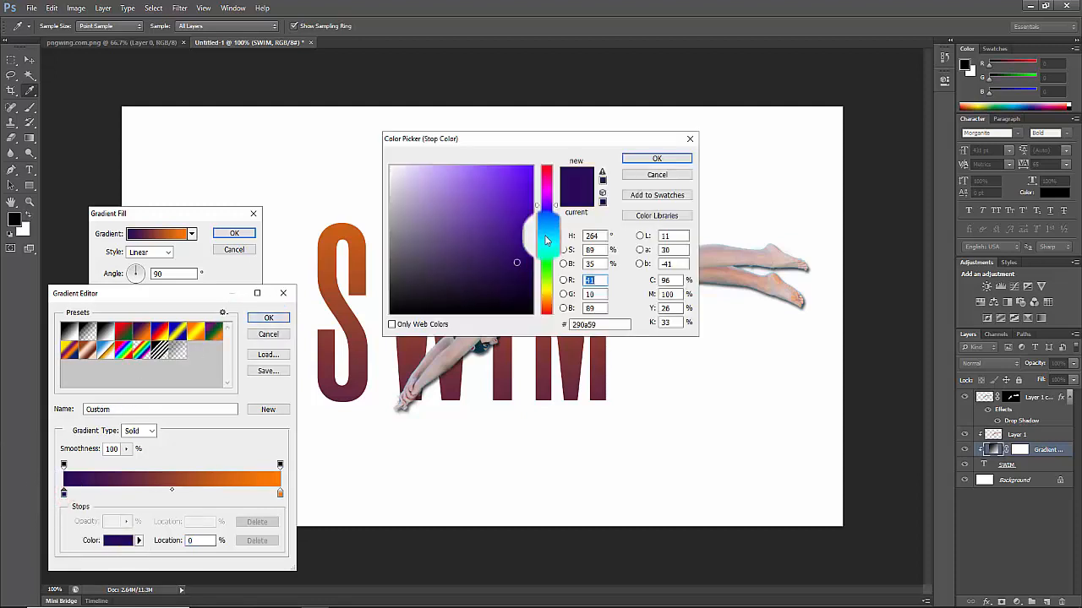
left_click_drag(541, 196, 545, 168)
mouse_move(495, 177)
left_mouse_down()
mouse_move(482, 166)
mouse_move(515, 168)
mouse_move(527, 180)
mouse_move(519, 212)
mouse_move(529, 199)
left_mouse_up()
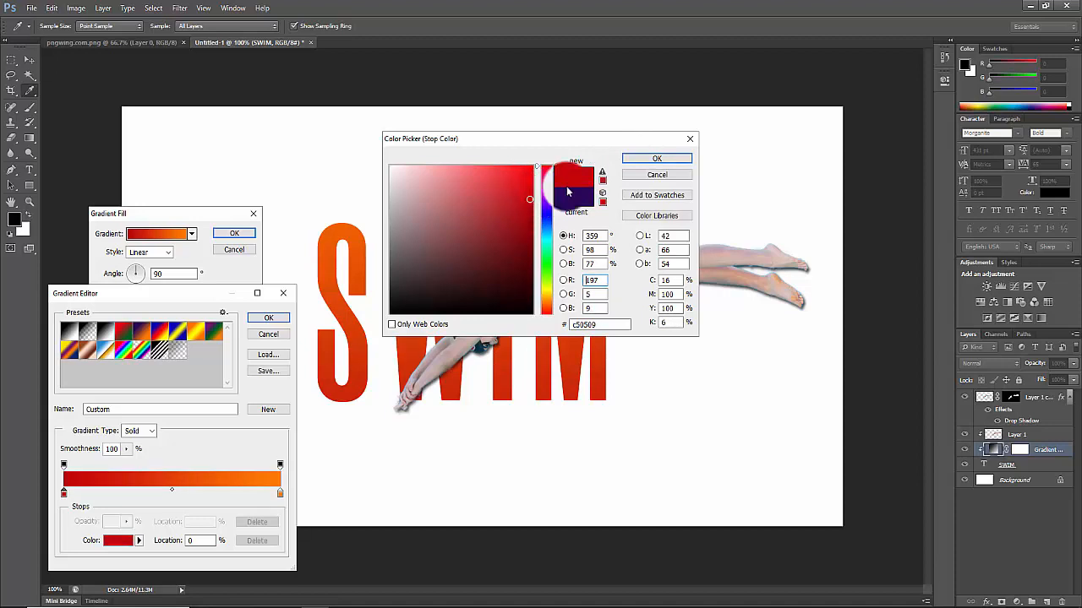
left_click(657, 158)
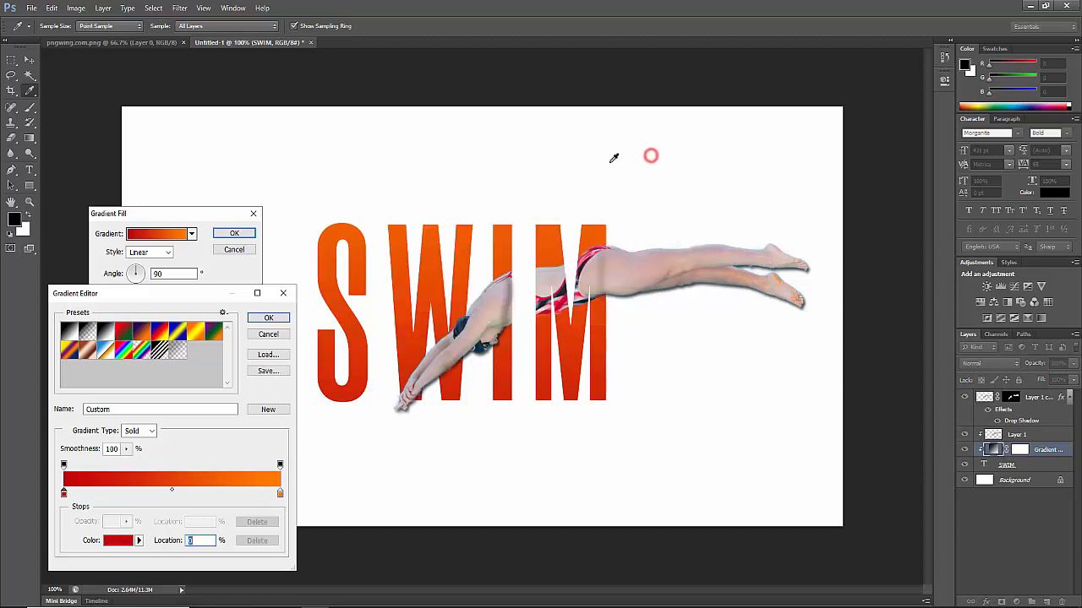
Change the gradient's orange color stop at location 100% to a light pink and apply the gradient fill.
double_click(279, 491)
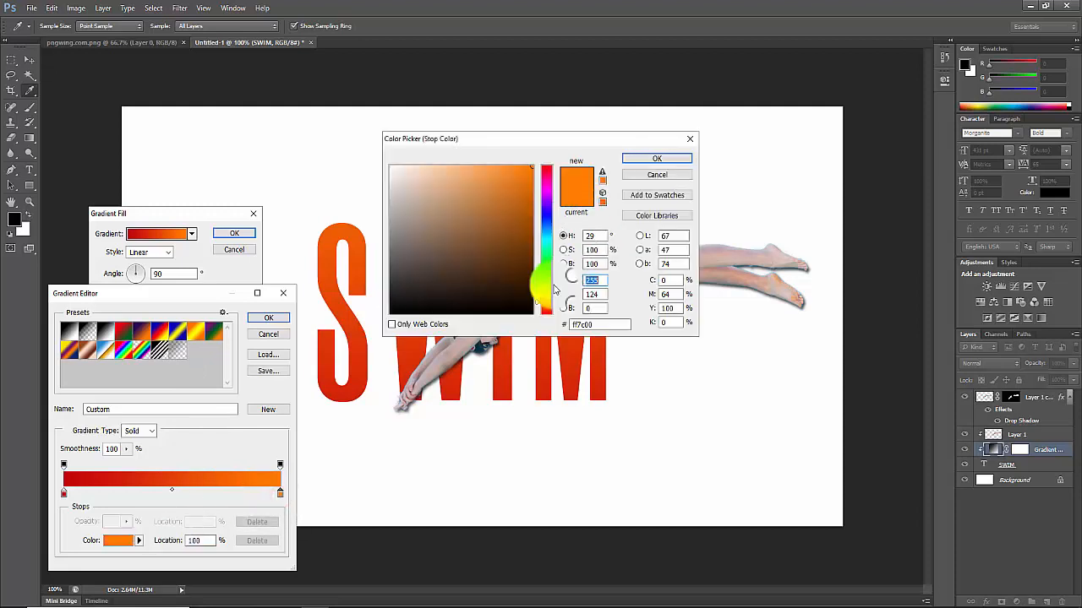
left_click_drag(554, 289, 472, 166)
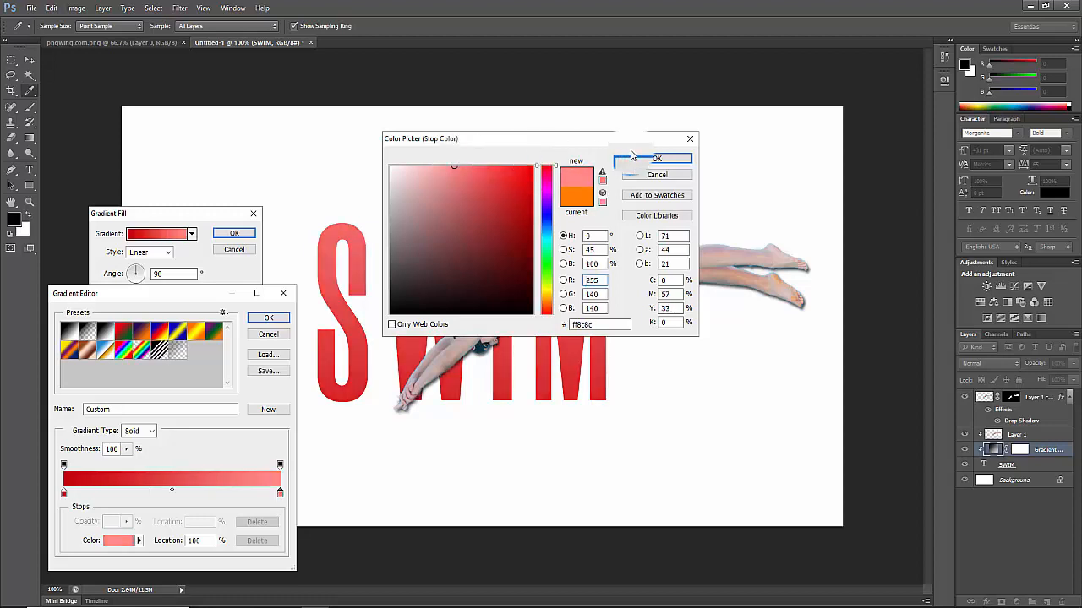
left_click(438, 168)
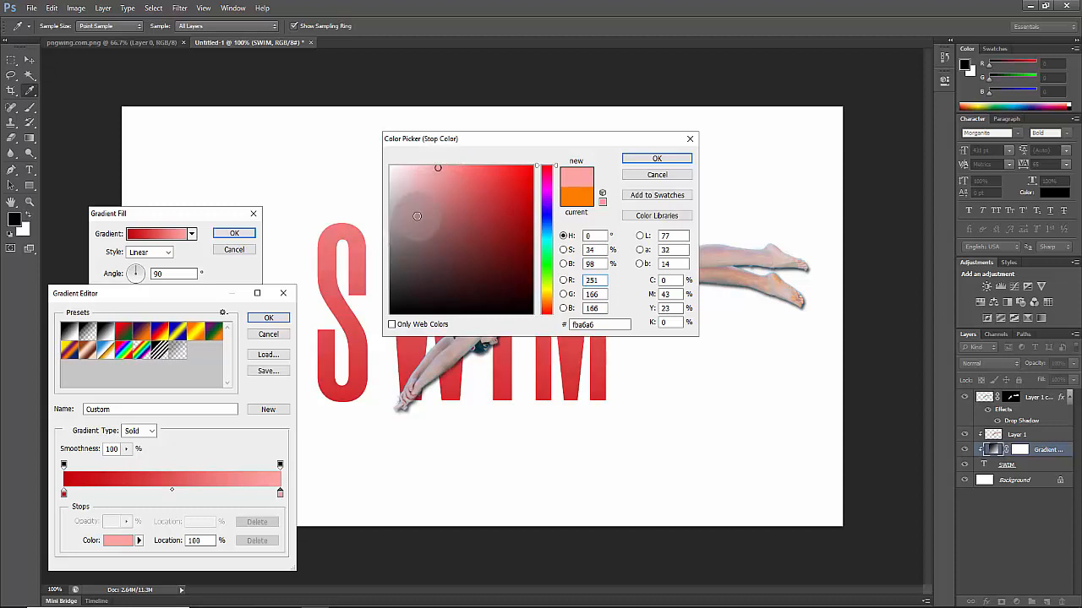
mouse_move(417, 218)
left_mouse_down()
mouse_move(403, 225)
mouse_move(418, 224)
left_mouse_up()
left_click(430, 179)
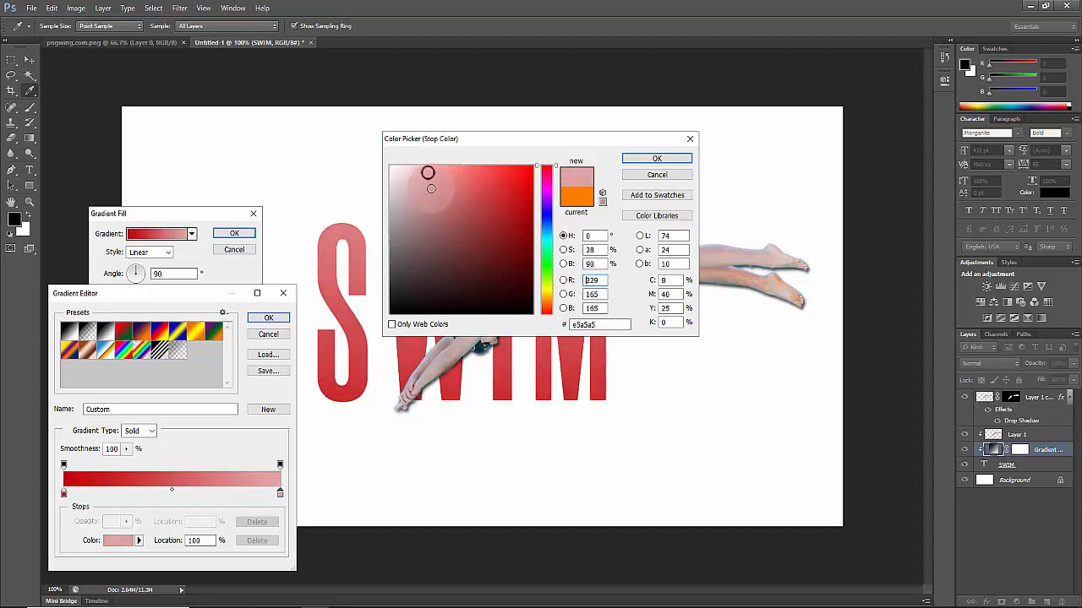
left_click(647, 158)
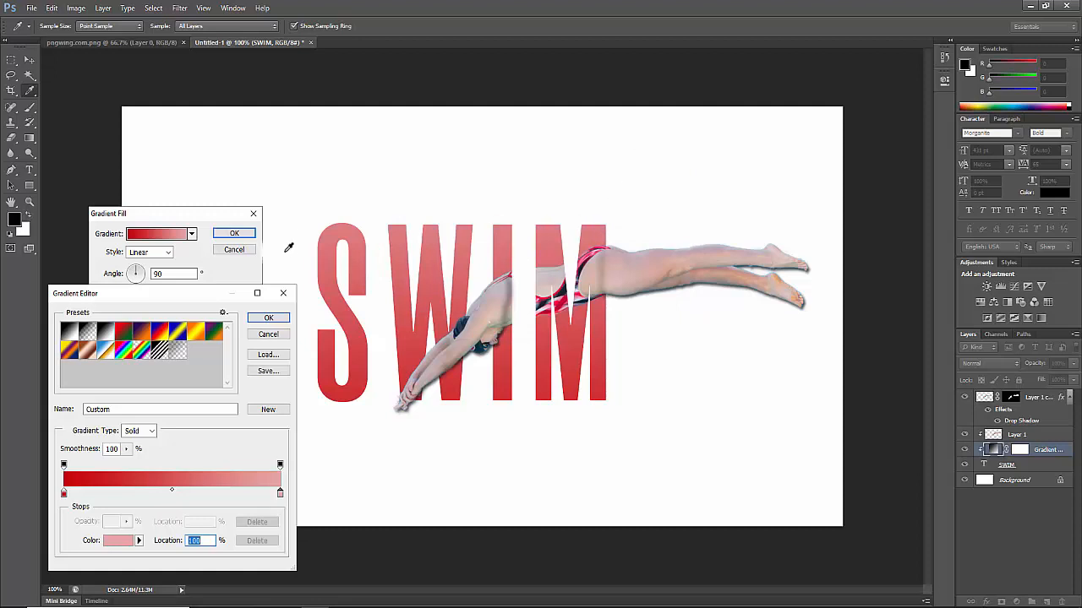
left_click(258, 317)
left_click(234, 233)
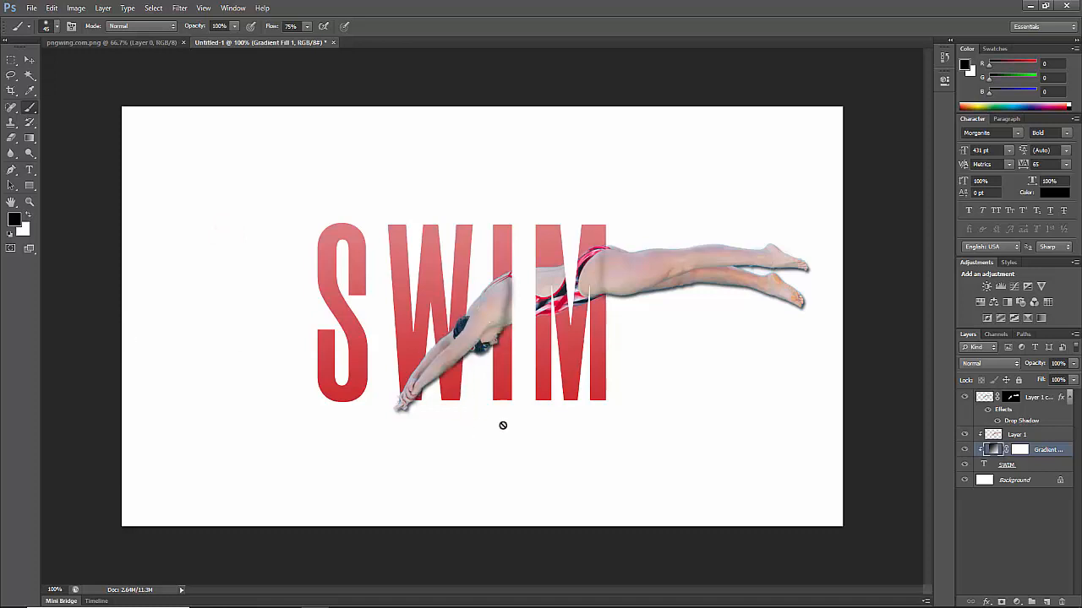
Set the Type tool to Orator Std Medium at 36 pt, starting a text line above the SWIM lettering.
left_click(30, 171)
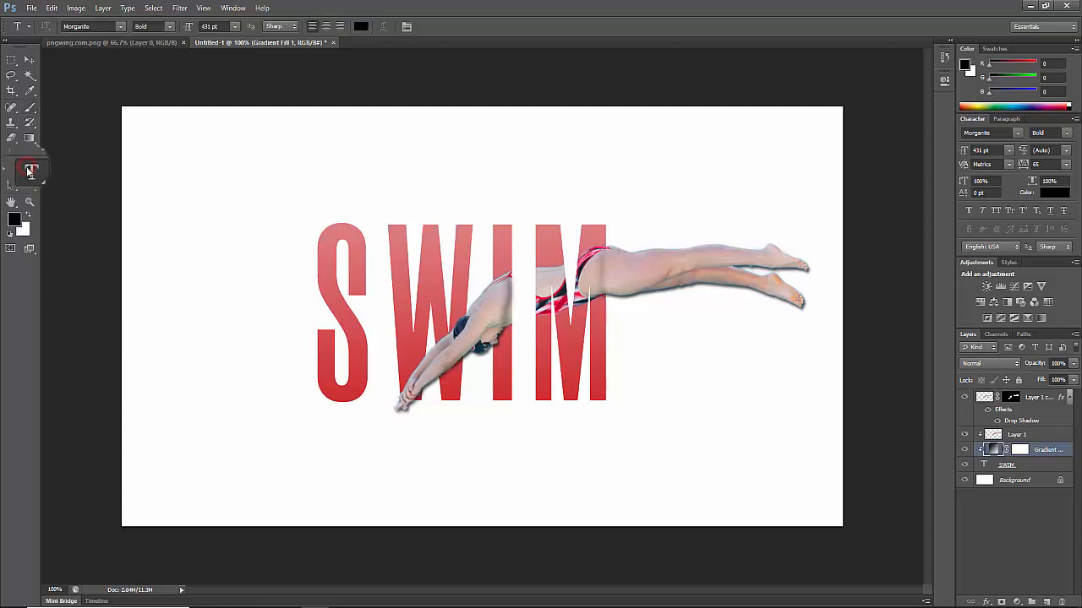
left_click(121, 28)
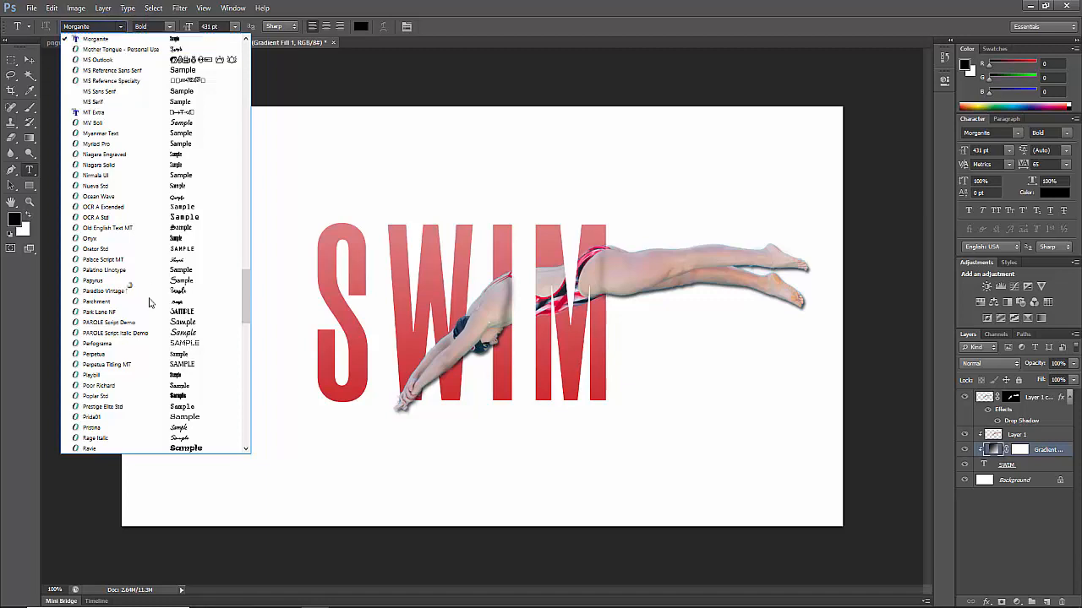
left_click(152, 246)
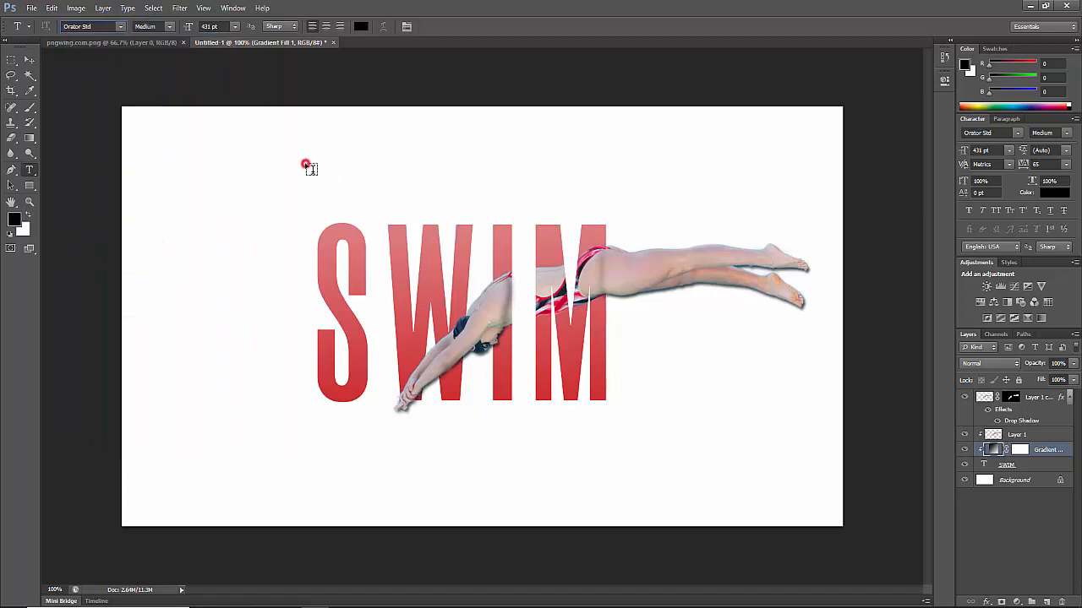
left_click(305, 164)
left_click(235, 26)
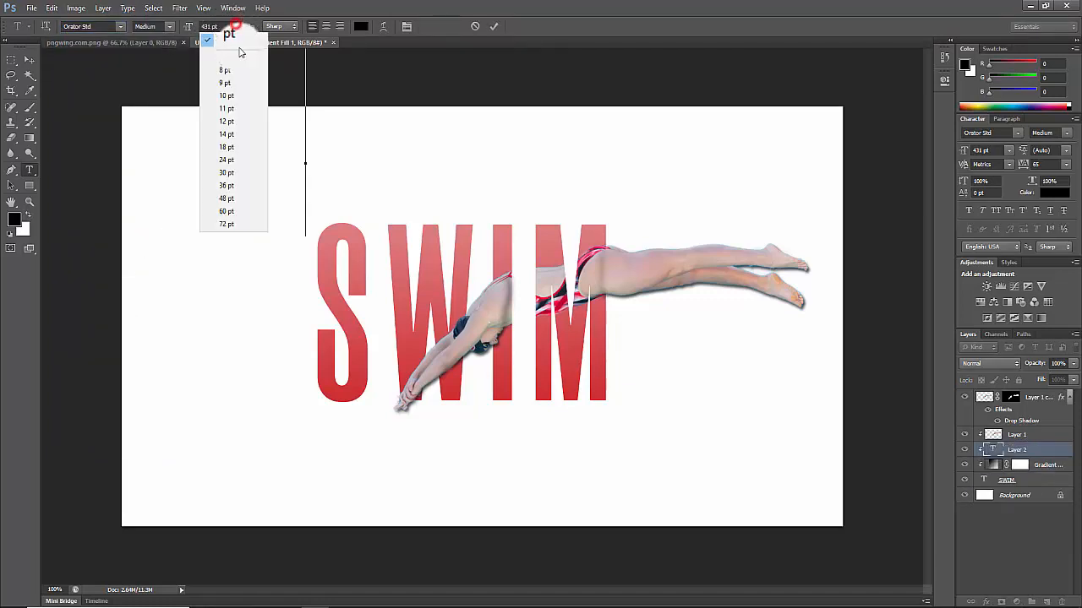
left_click(230, 187)
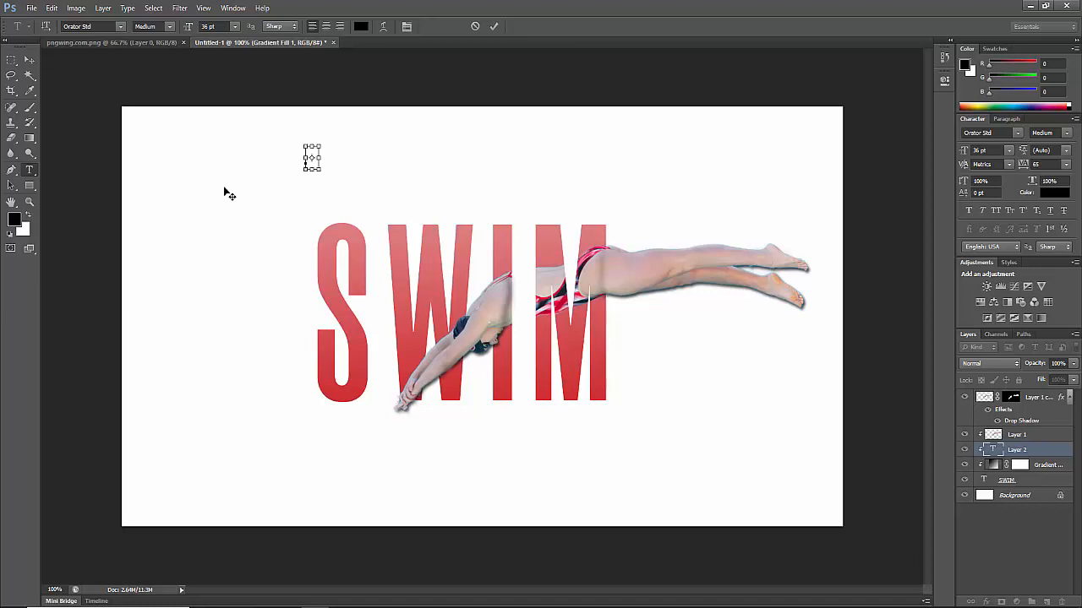
Commit the empty text line and delete its layer from above the gradient fill.
key("ctrl+Return")
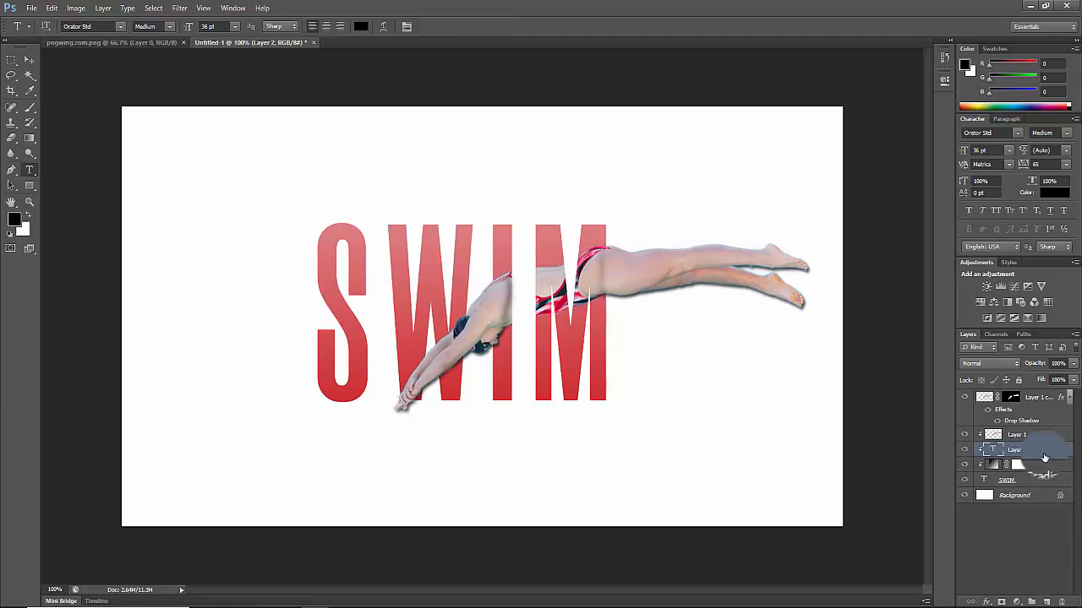
right_click(1046, 451)
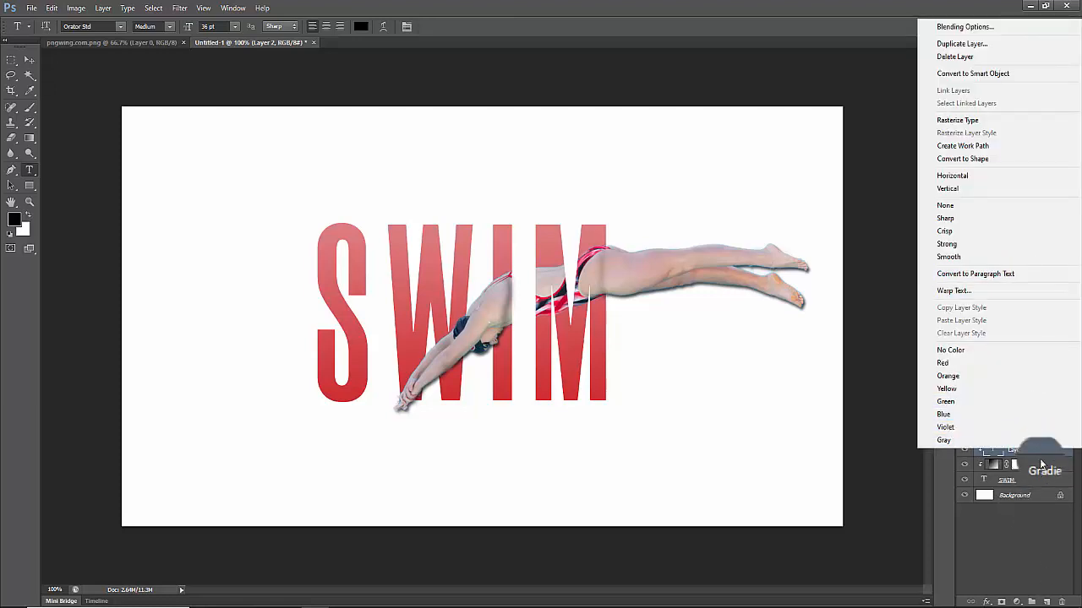
key("Escape")
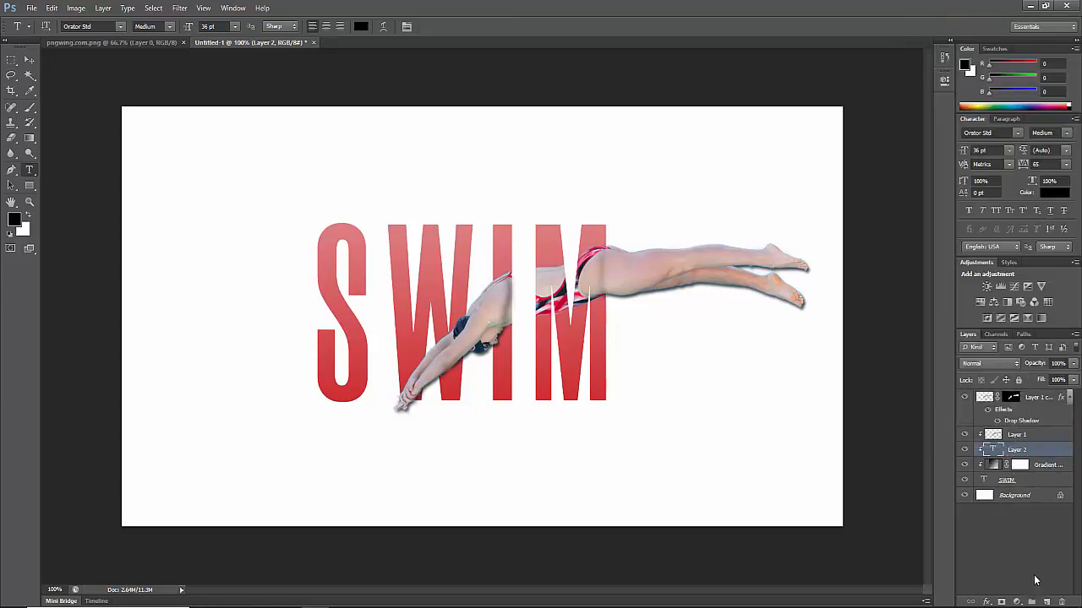
left_click(1056, 600)
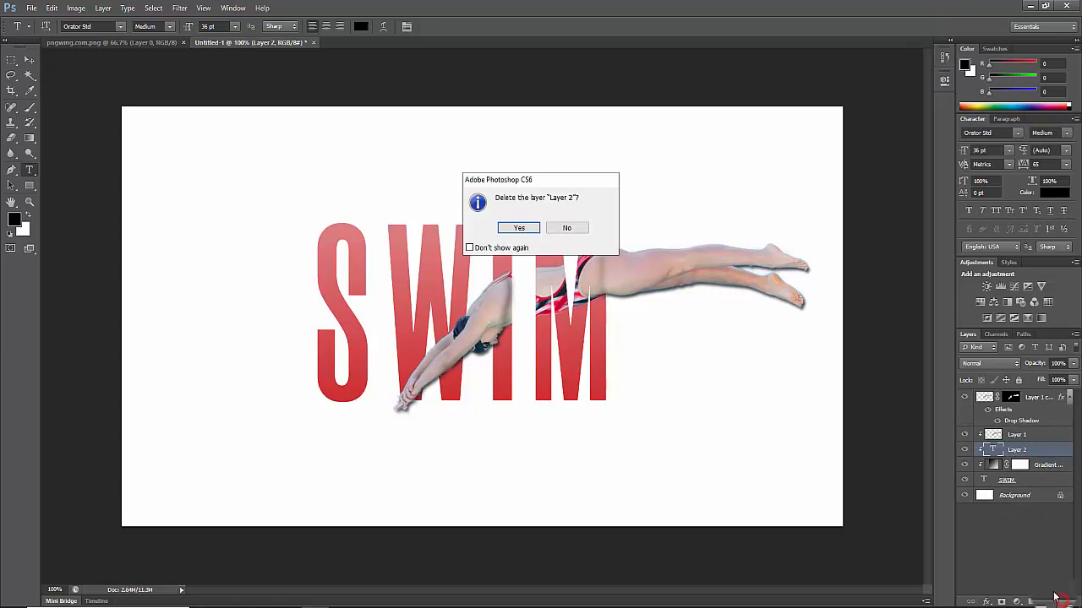
left_click(517, 229)
Add the text TYPOGRAPHY EFFECT above the SWIM lettering, on a new layer on top of Layer 1 copy.
left_click_drag(1037, 399, 1052, 603)
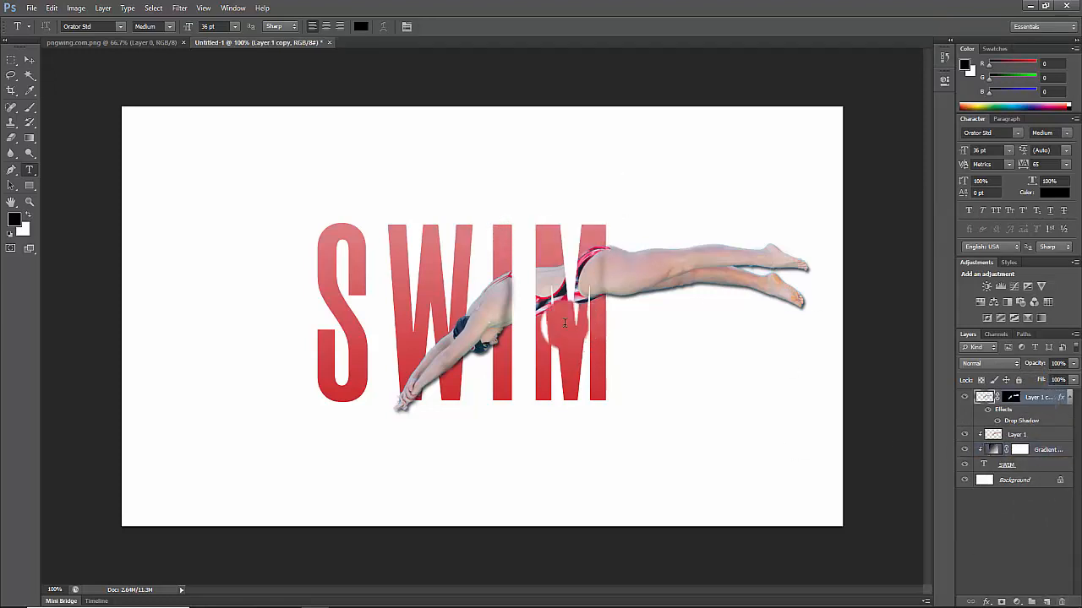
left_click(30, 170)
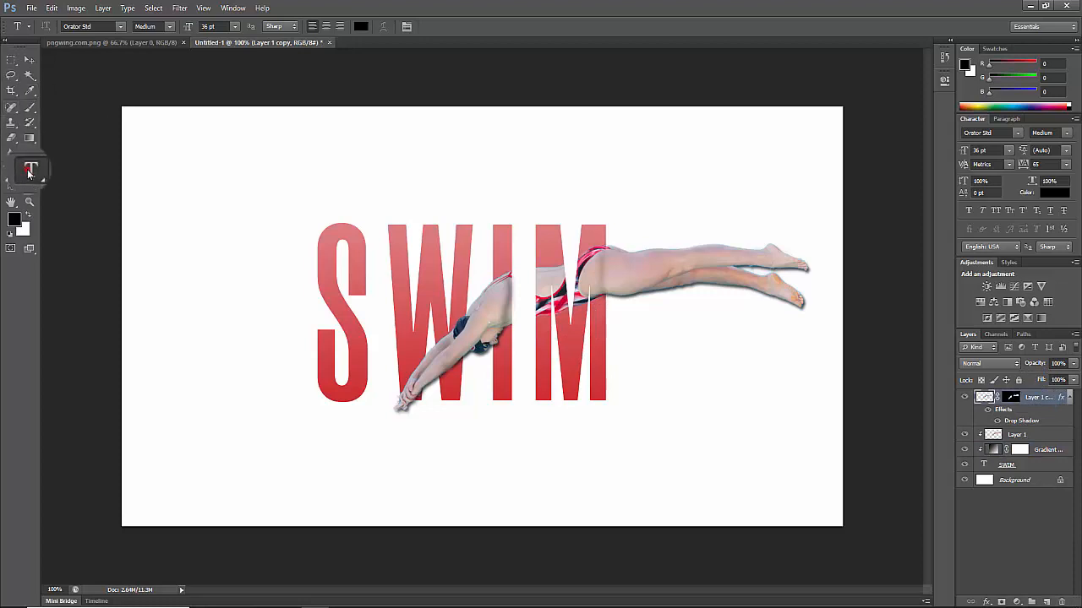
left_click(304, 168)
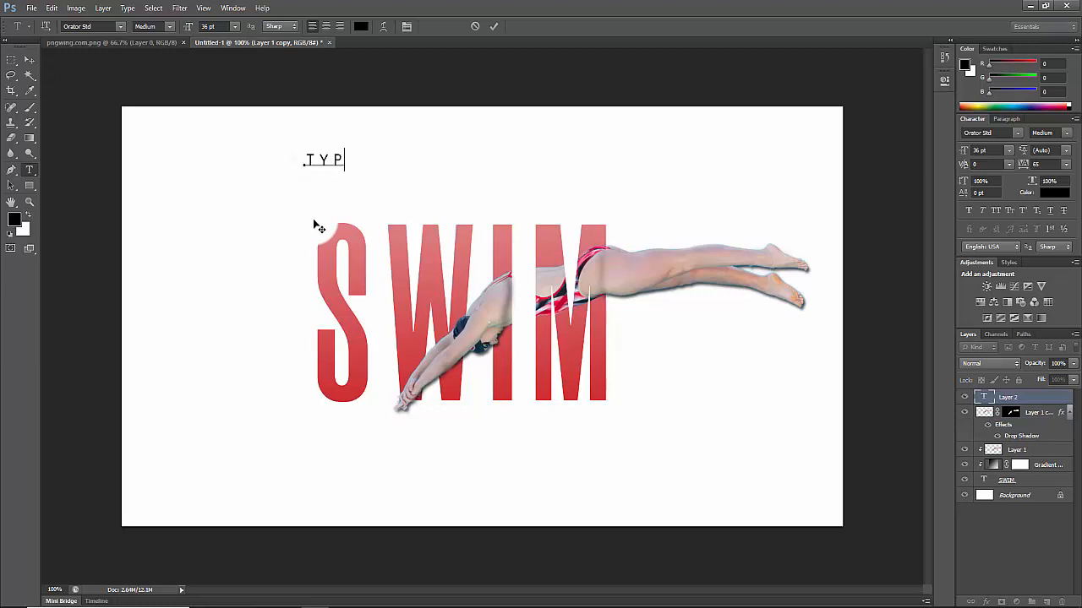
key("BackSpace")
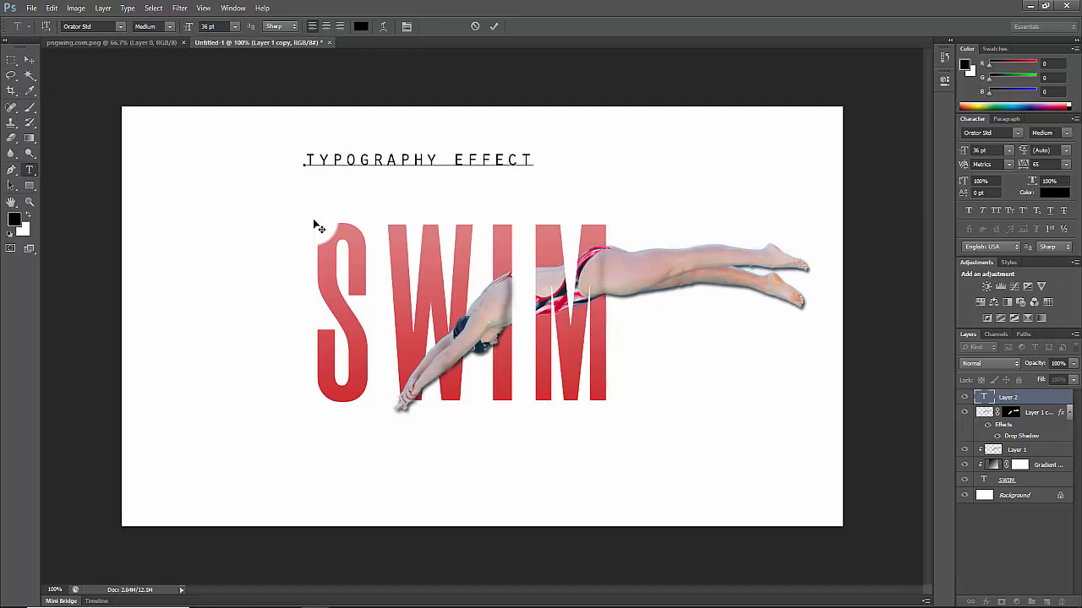
left_click(29, 59)
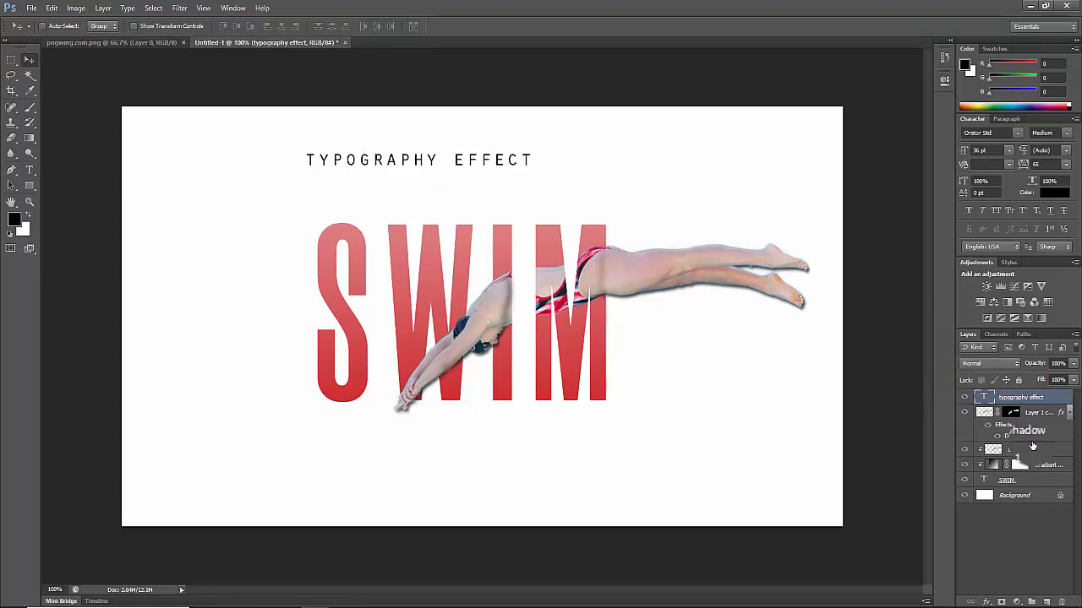
Set the TYPOGRAPHY EFFECT text to 60 pt and nudge it left and slightly down over the SWIM lettering.
left_click(1008, 150)
left_click(997, 335)
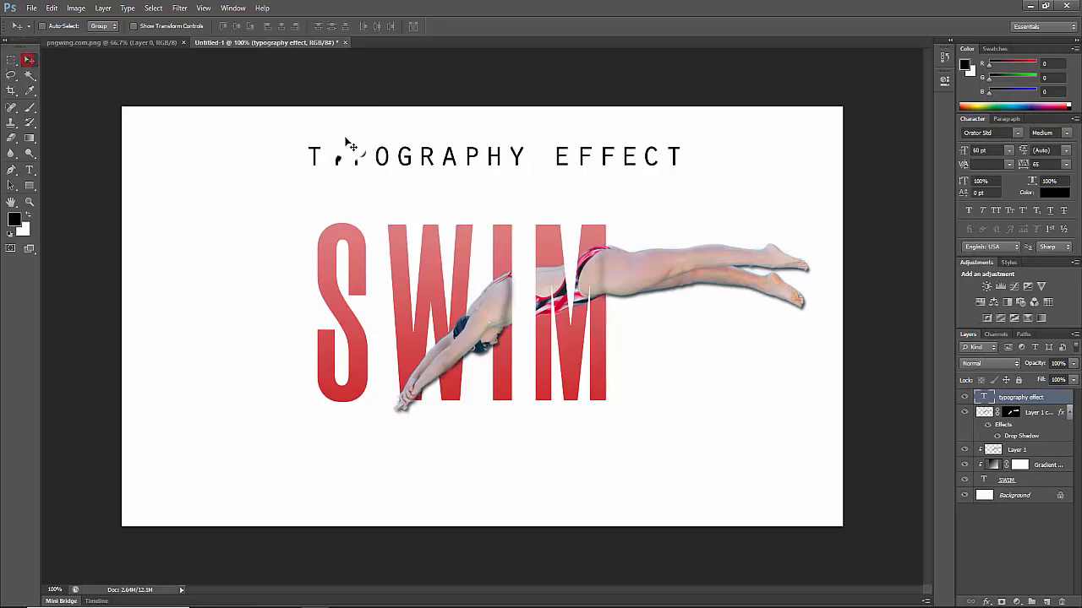
right_click(372, 158)
left_click(392, 170)
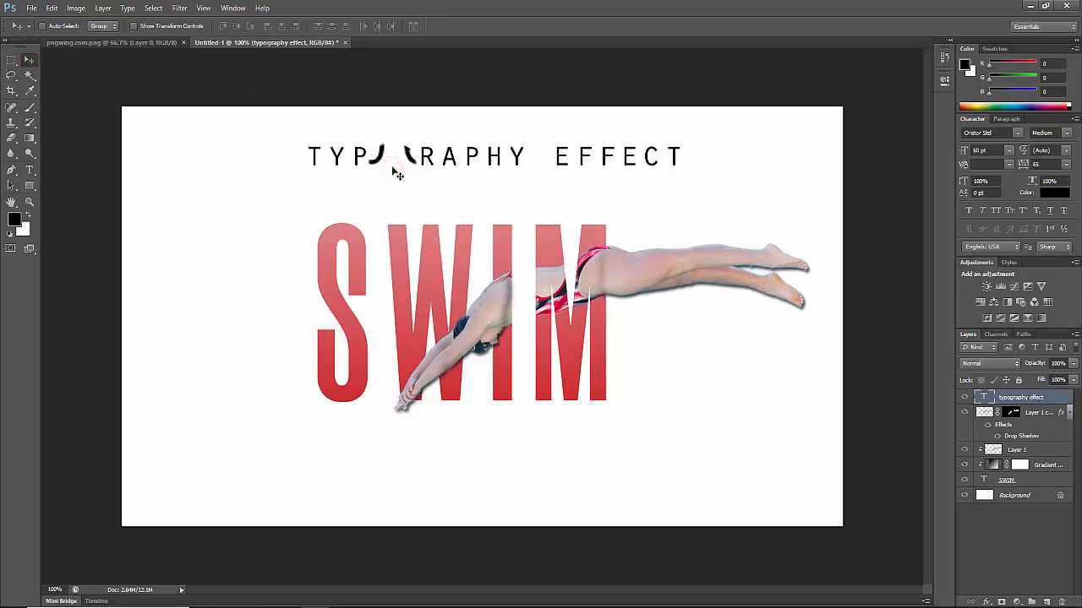
key("shift+Left")
key("shift+Left")
key("shift+Left")
key("shift+Left")
key("Down")
key("Down")
key("Down")
key("Down")
key("Down")
key("Down")
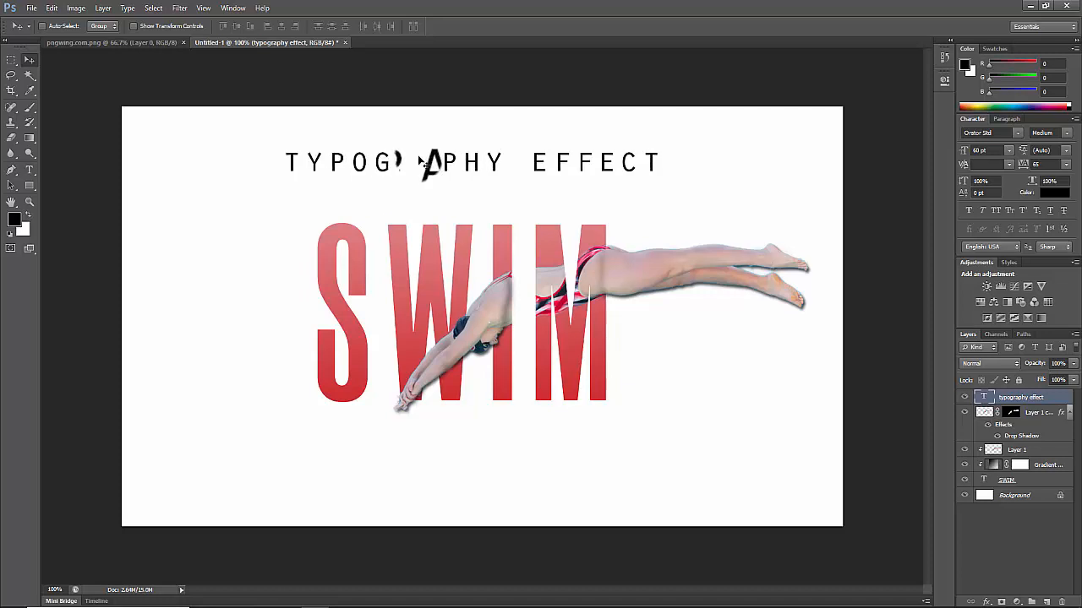
Duplicate the TYPOGRAPHY EFFECT text straight down below the SWIM lettering and change the copy to PHOTOSHOP TAMILAN.
left_click_drag(422, 163, 415, 460)
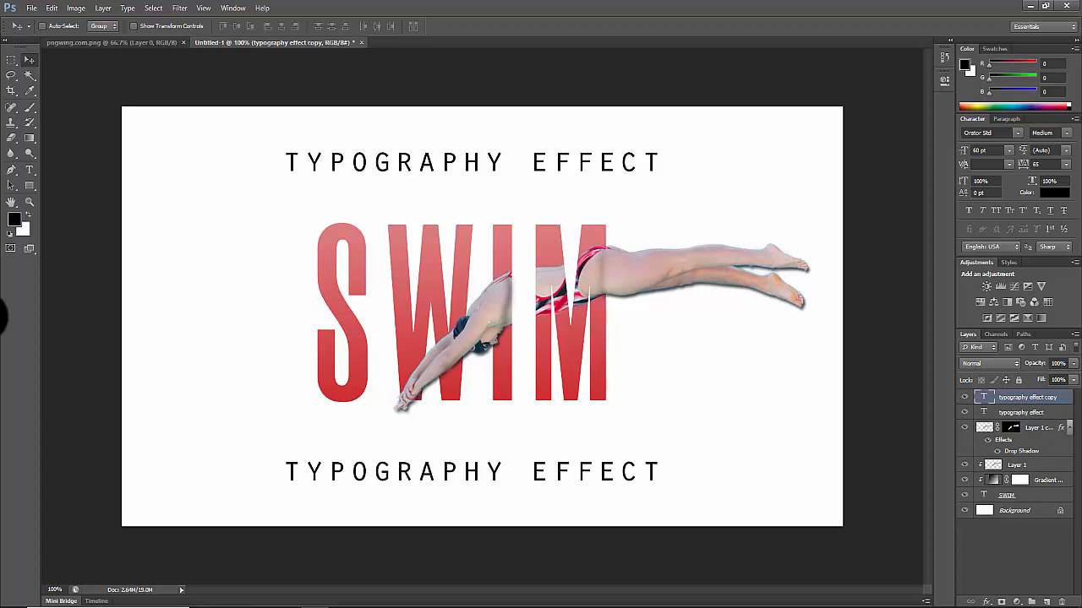
left_click(29, 170)
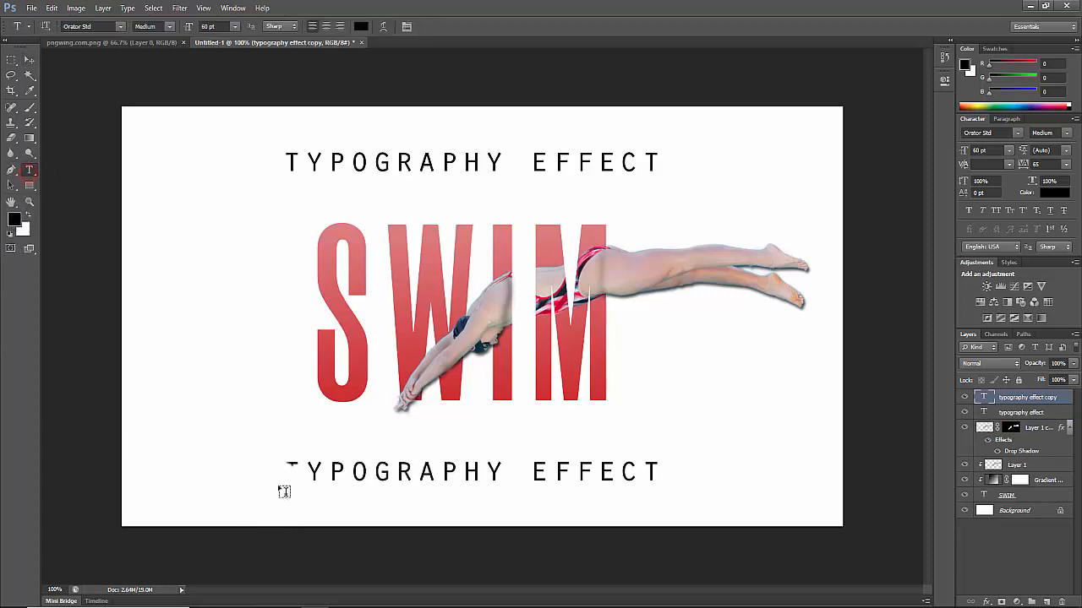
triple_click(302, 472)
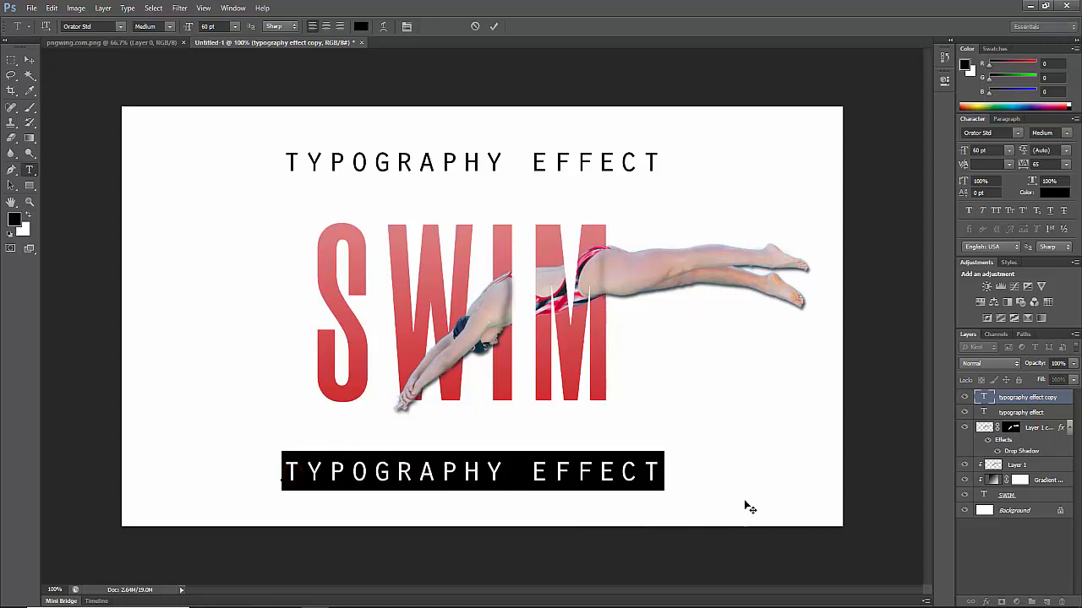
type("PHOTOSHOP TAMILAN")
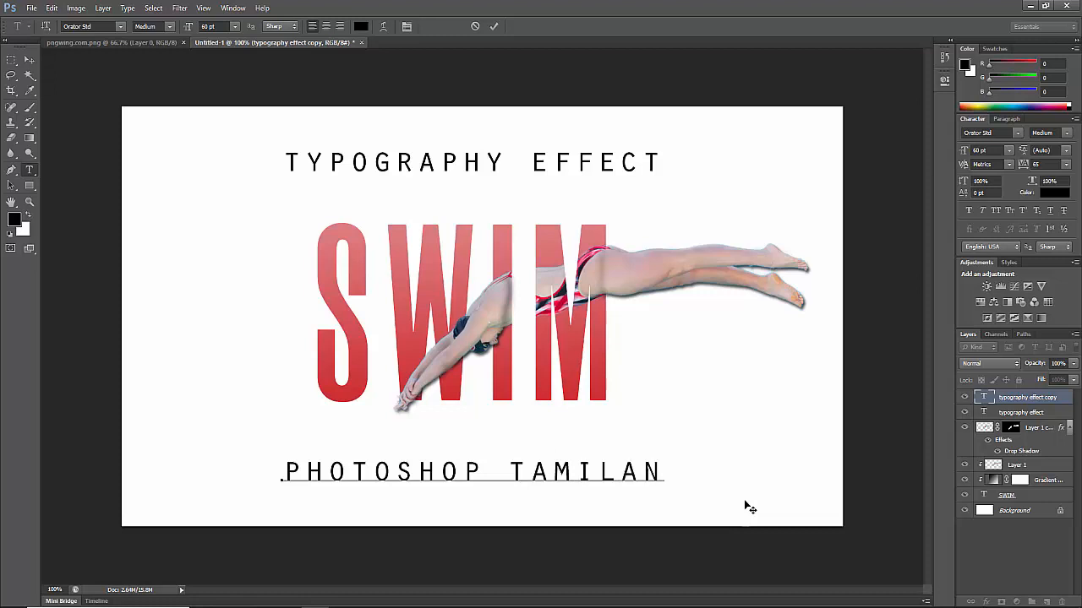
left_click(29, 60)
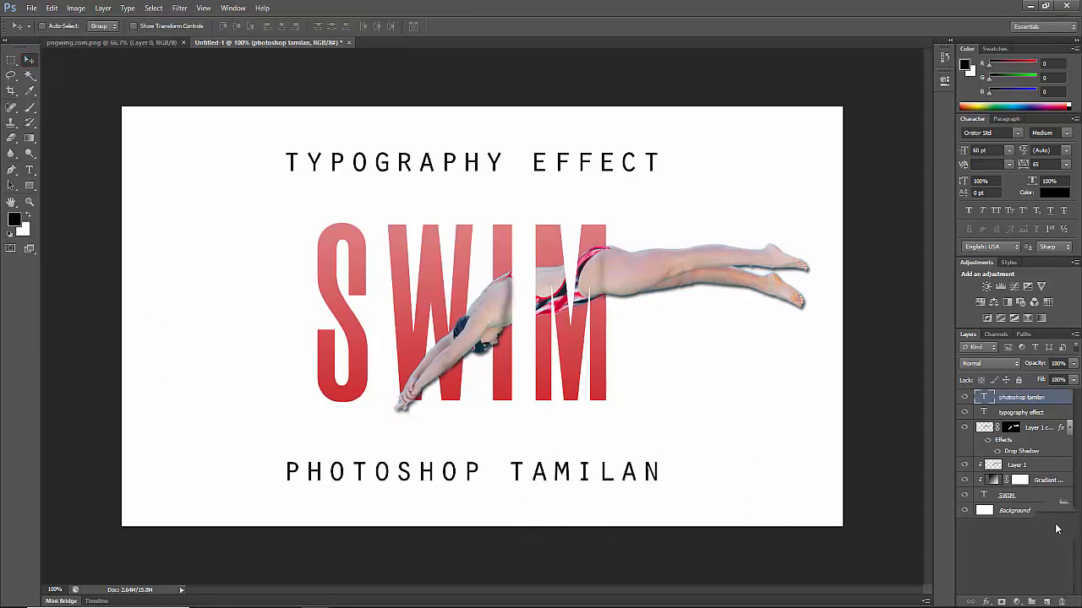
Convert the locked Background into a regular layer with the default settings.
mouse_move(1017, 511)
left_mouse_down()
mouse_move(1008, 528)
mouse_move(1024, 514)
left_mouse_up()
double_click(1022, 510)
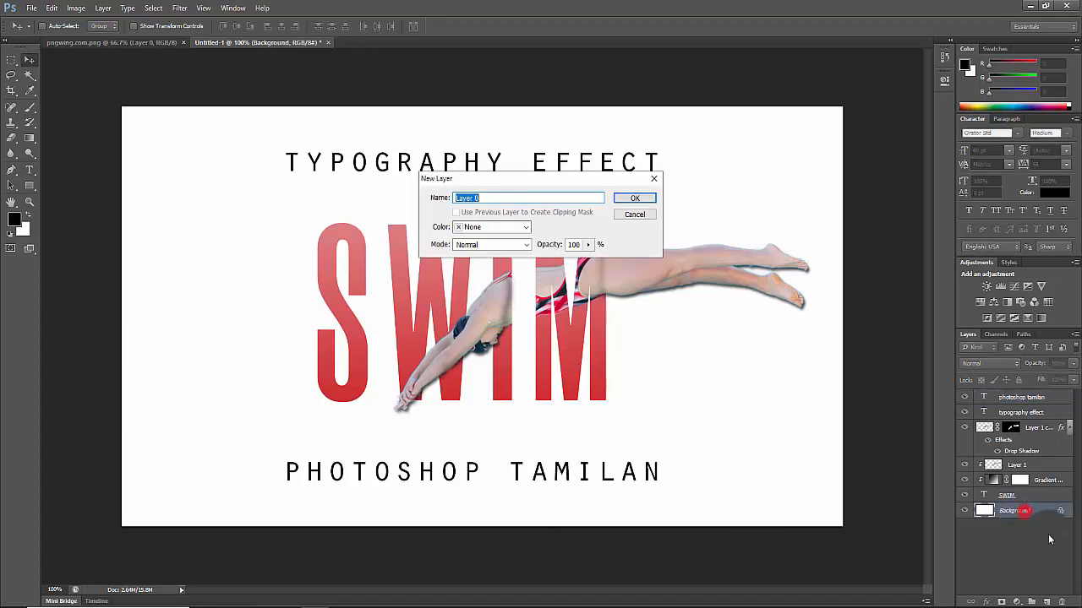
left_click(629, 198)
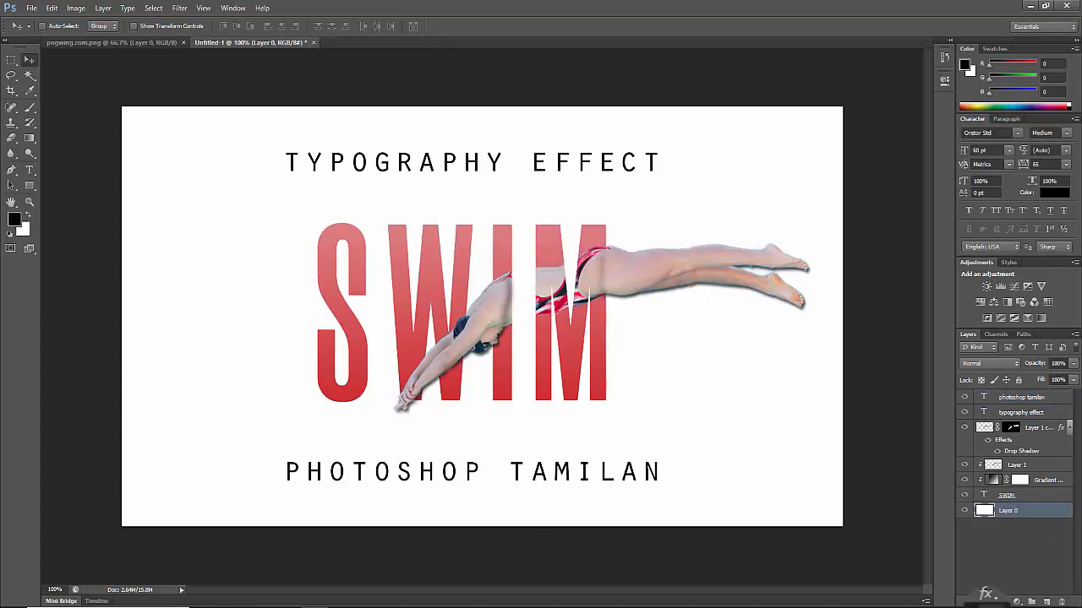
Add a light gray Solid Color fill layer directly above the white bottom layer and fit the composition on screen.
left_click(1010, 602)
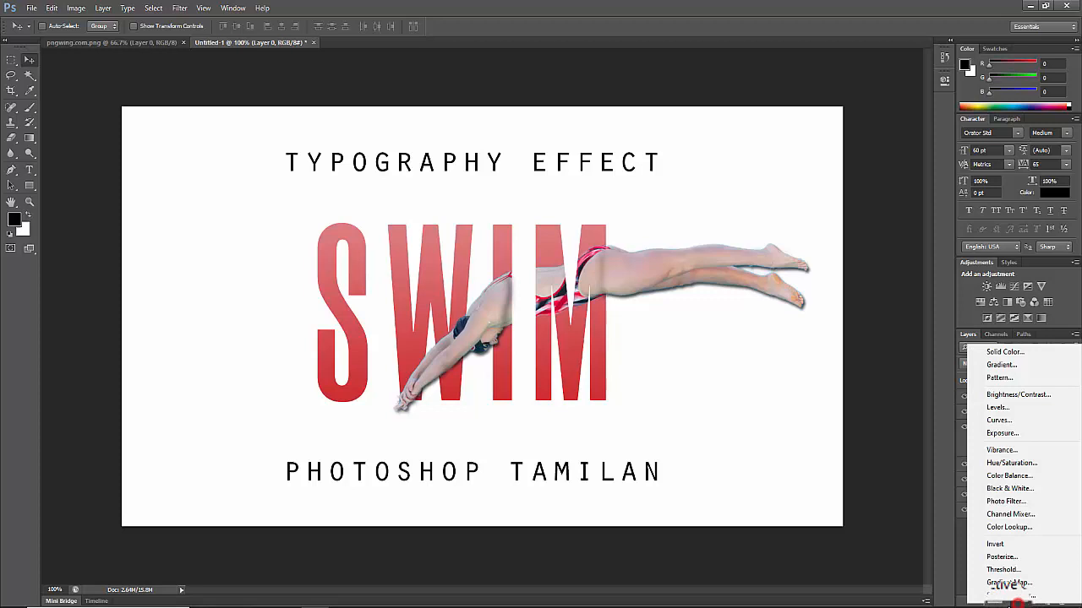
left_click(1027, 349)
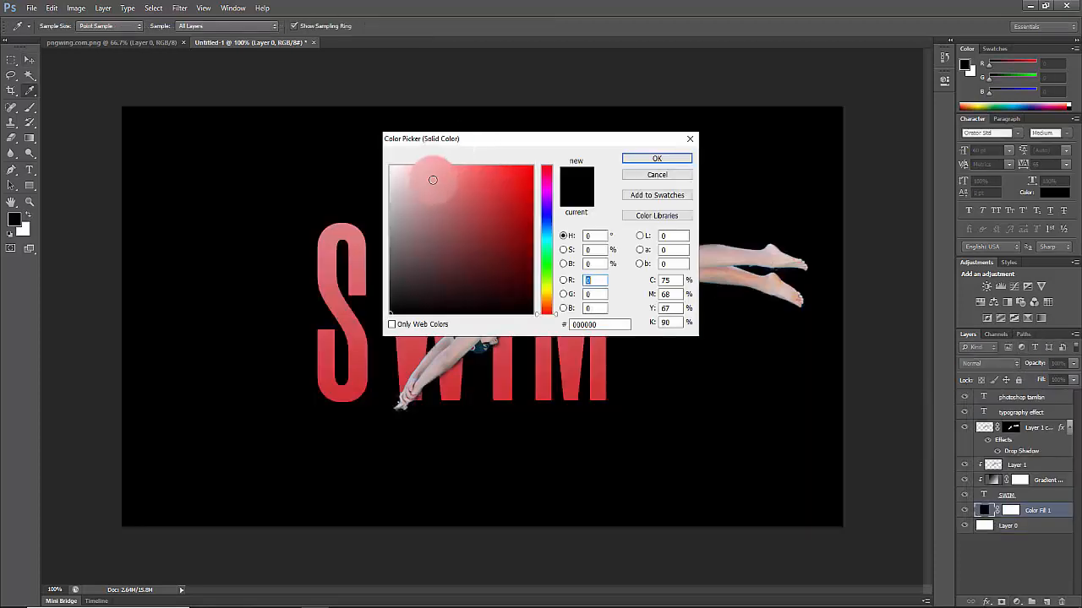
left_click(390, 181)
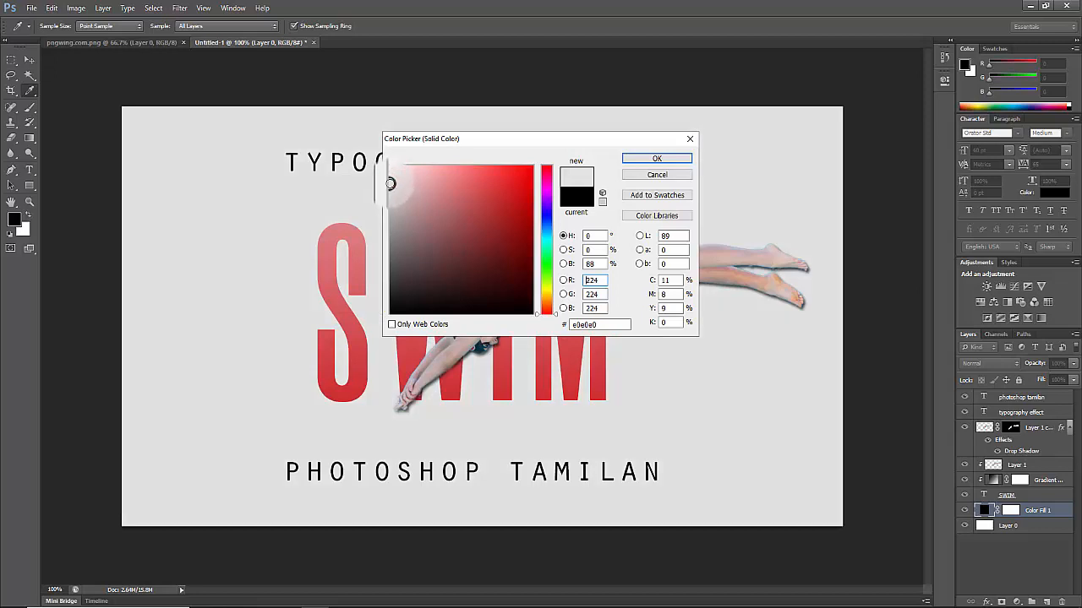
left_click_drag(390, 184, 389, 178)
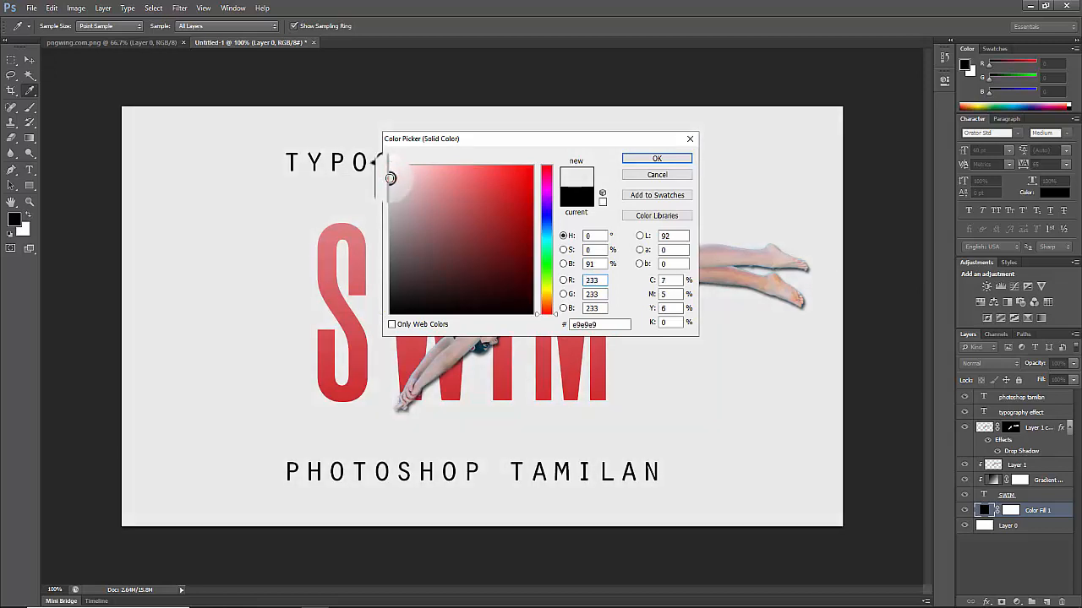
left_click(603, 193)
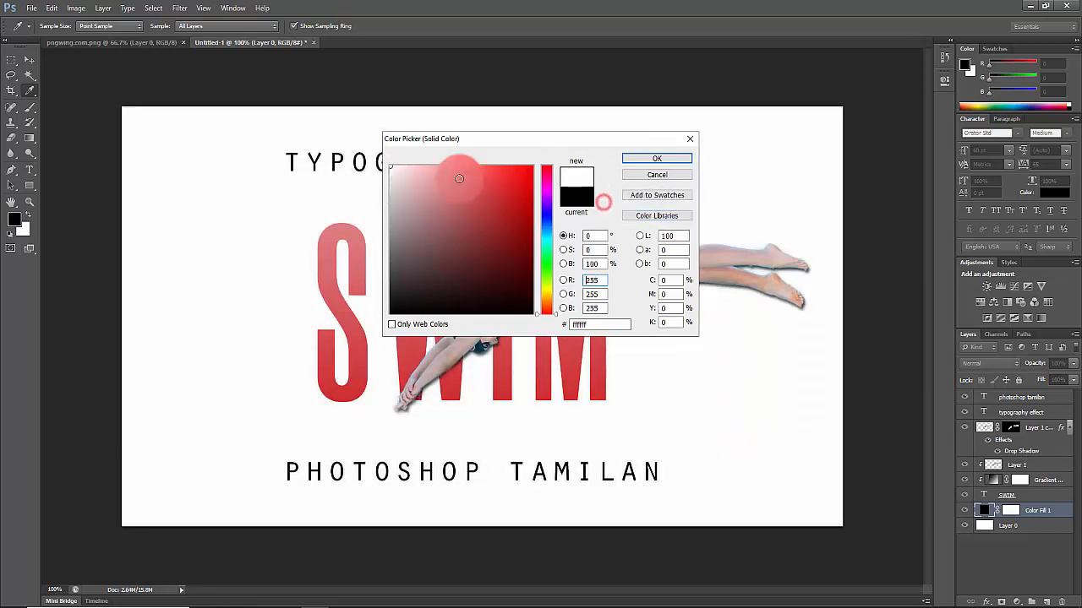
left_click(393, 175)
left_click(653, 158)
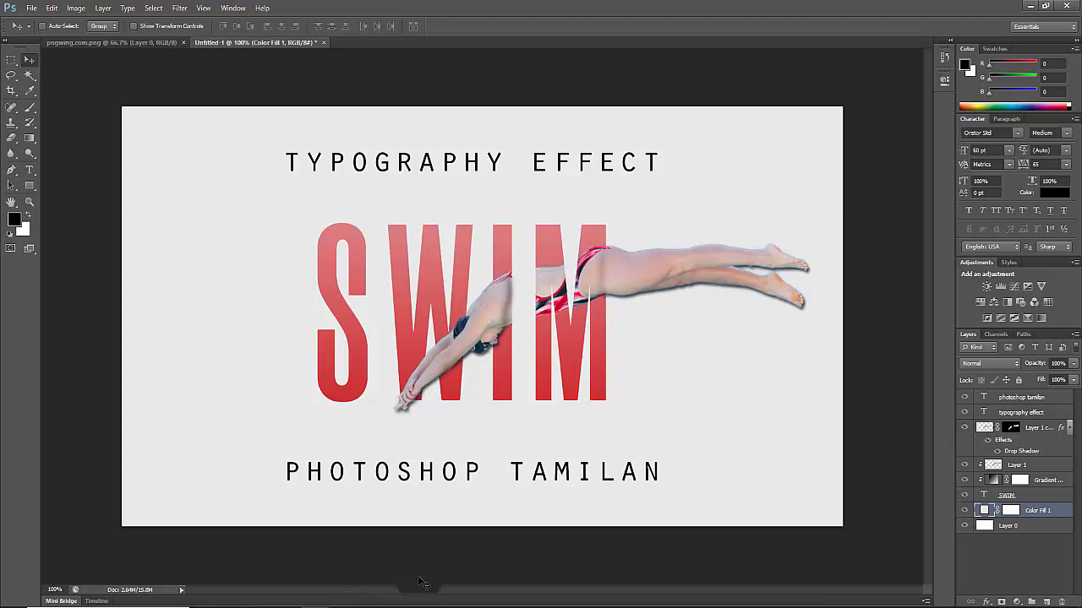
key("ctrl+0")
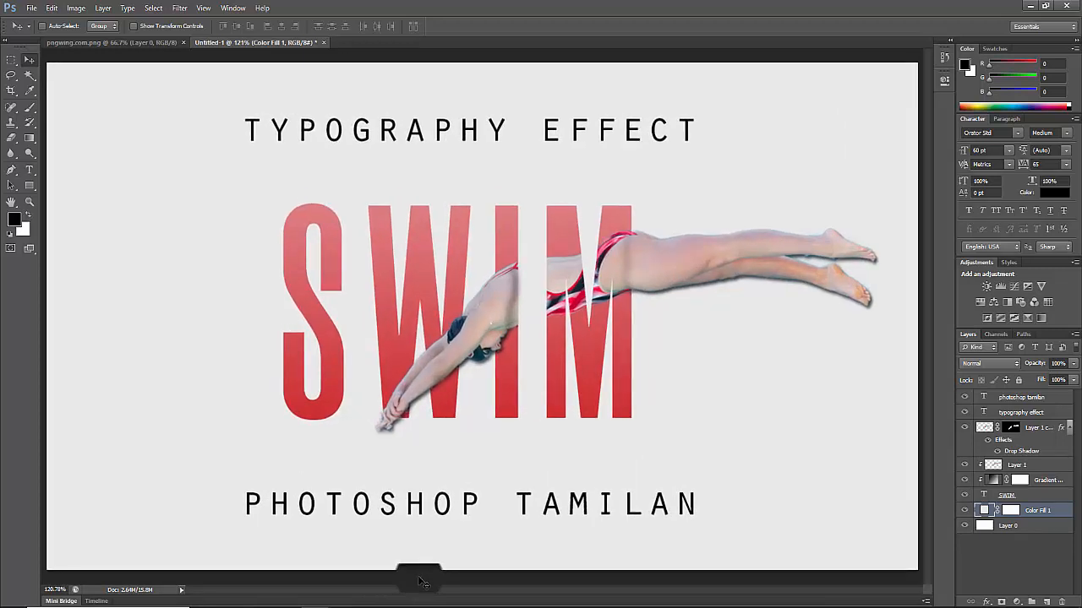